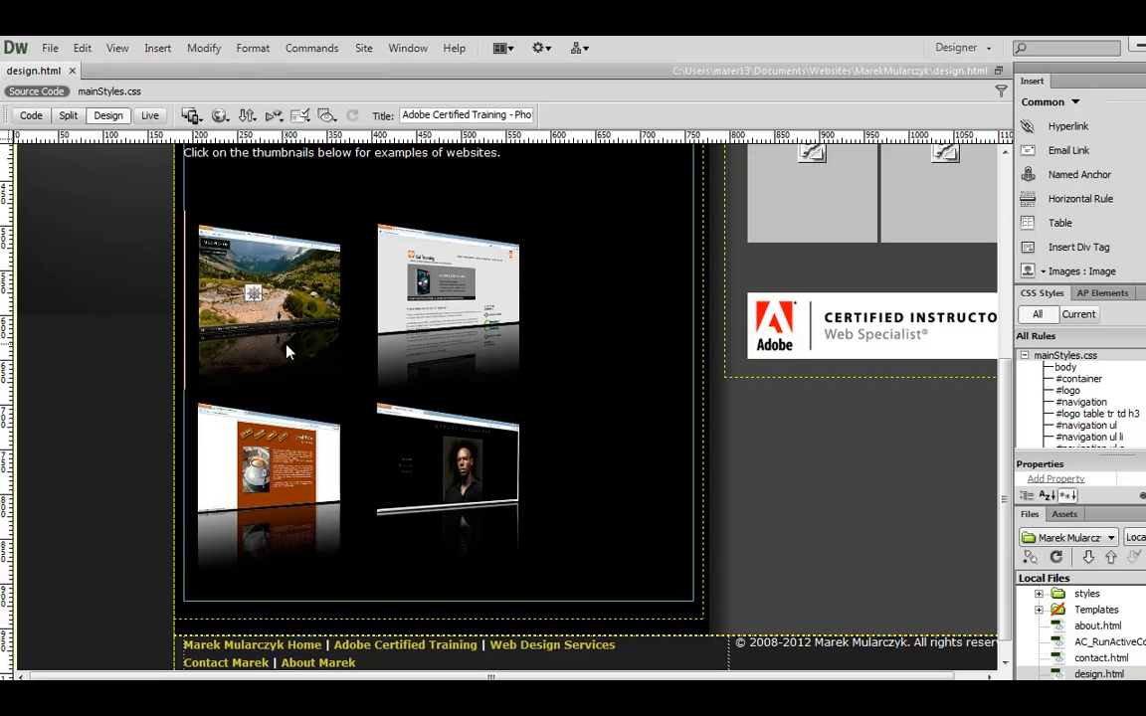
Bring up the Sai Training web page in Firefox and switch to Photoshop
key("alt+Tab")
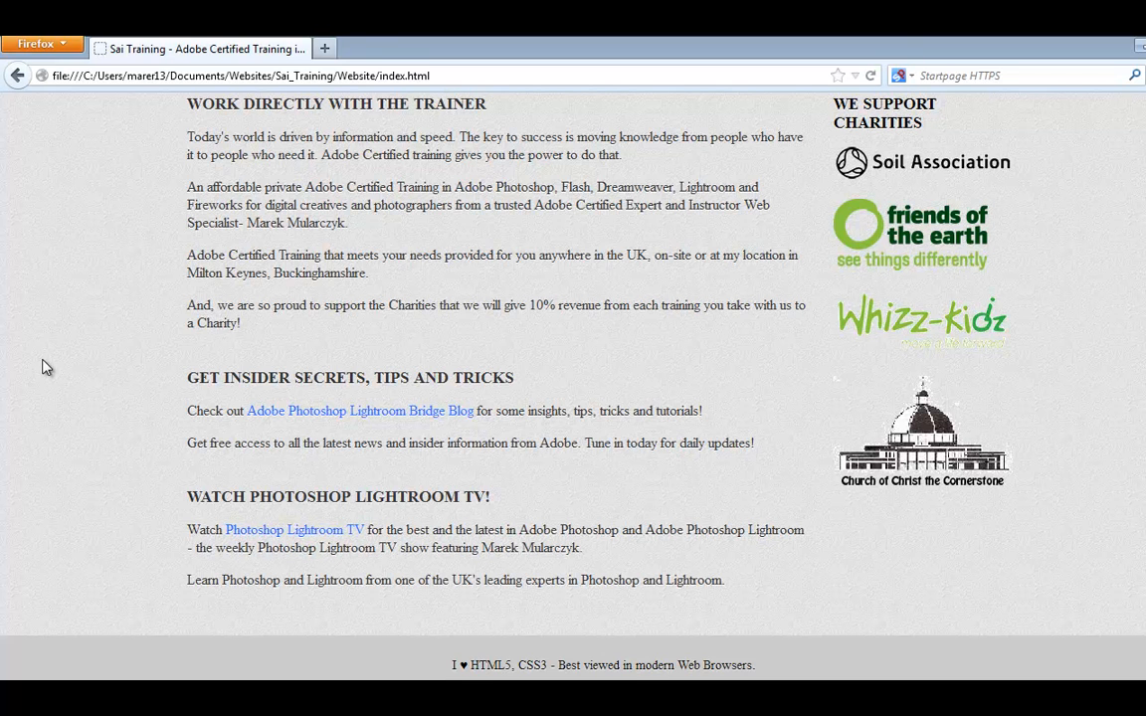
key("alt+Tab")
key("alt+Tab")
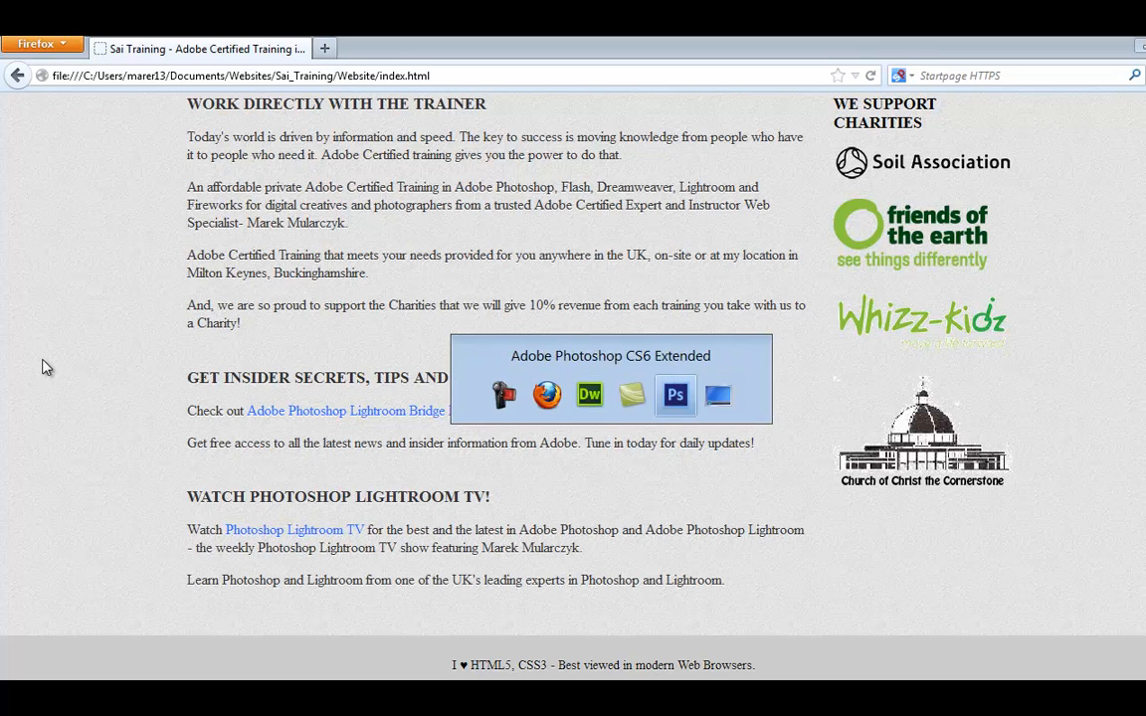
Create a new 1366 x 681 pixel RGB document at 72 pixels/inch and paste the browser screenshot into it
key("ctrl+n")
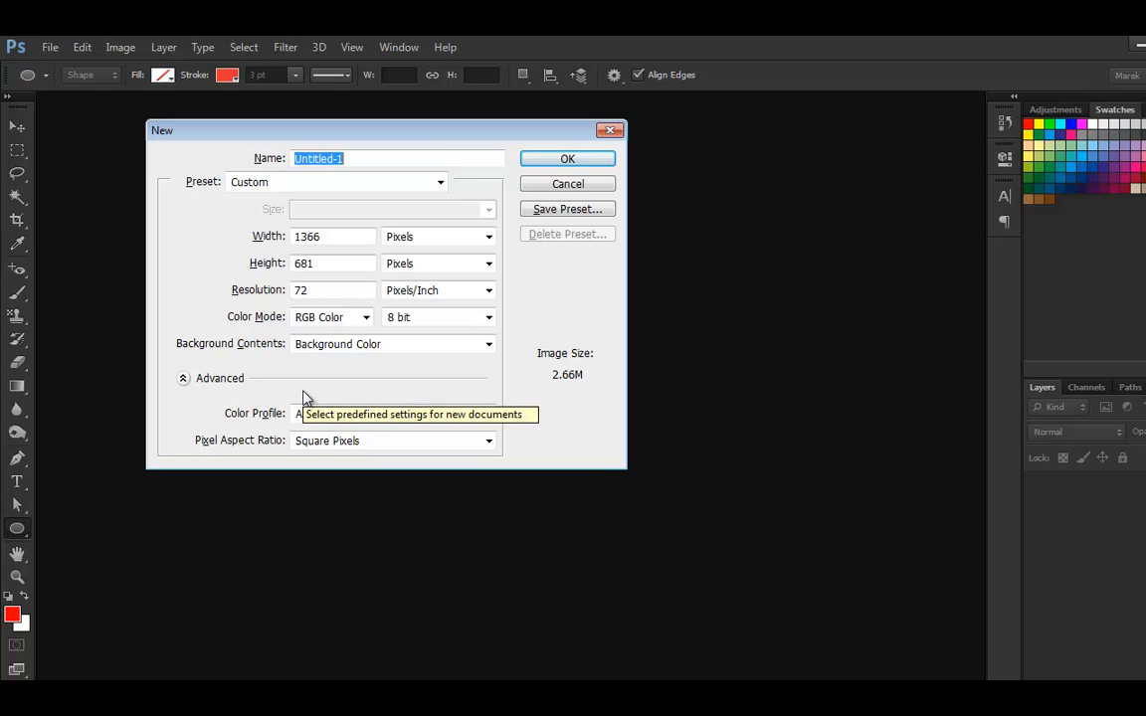
key("Return")
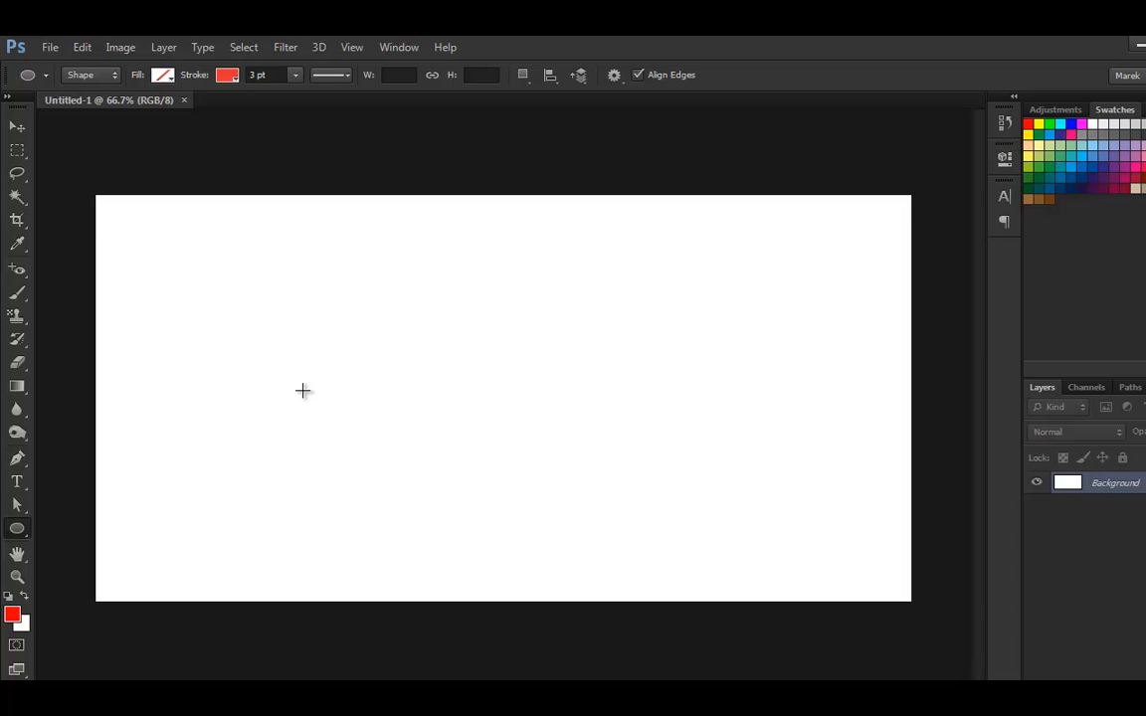
key("ctrl+v")
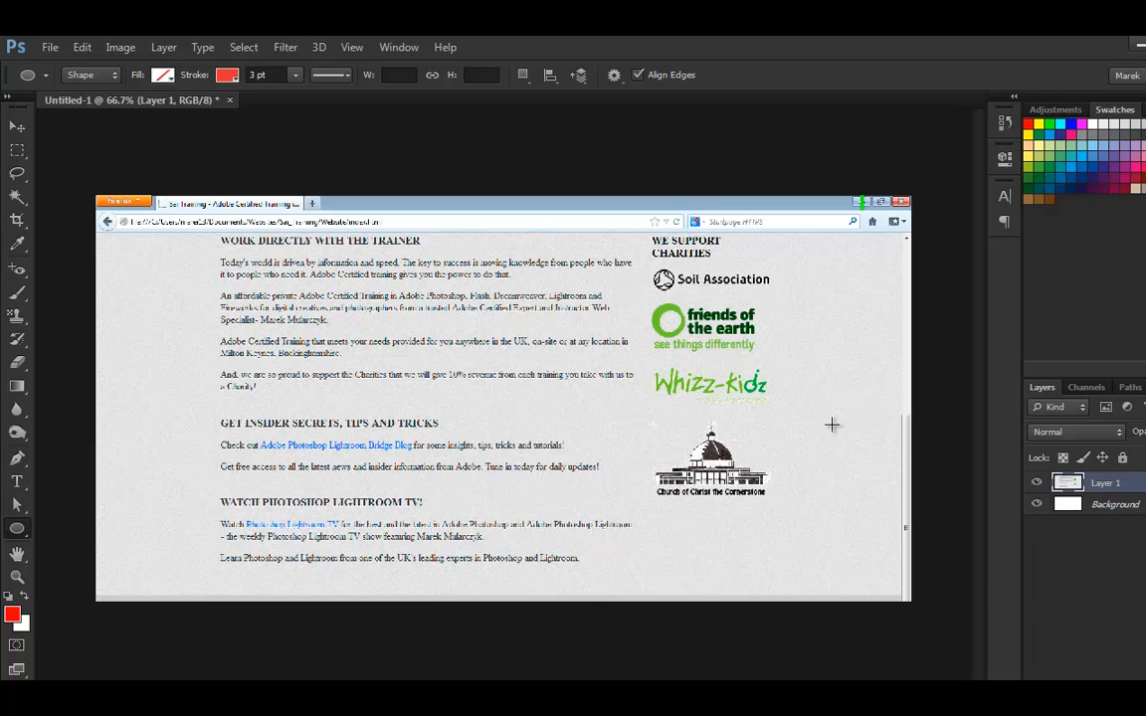
Convert the Background into a regular layer and fill it with black
double_click(1135, 506)
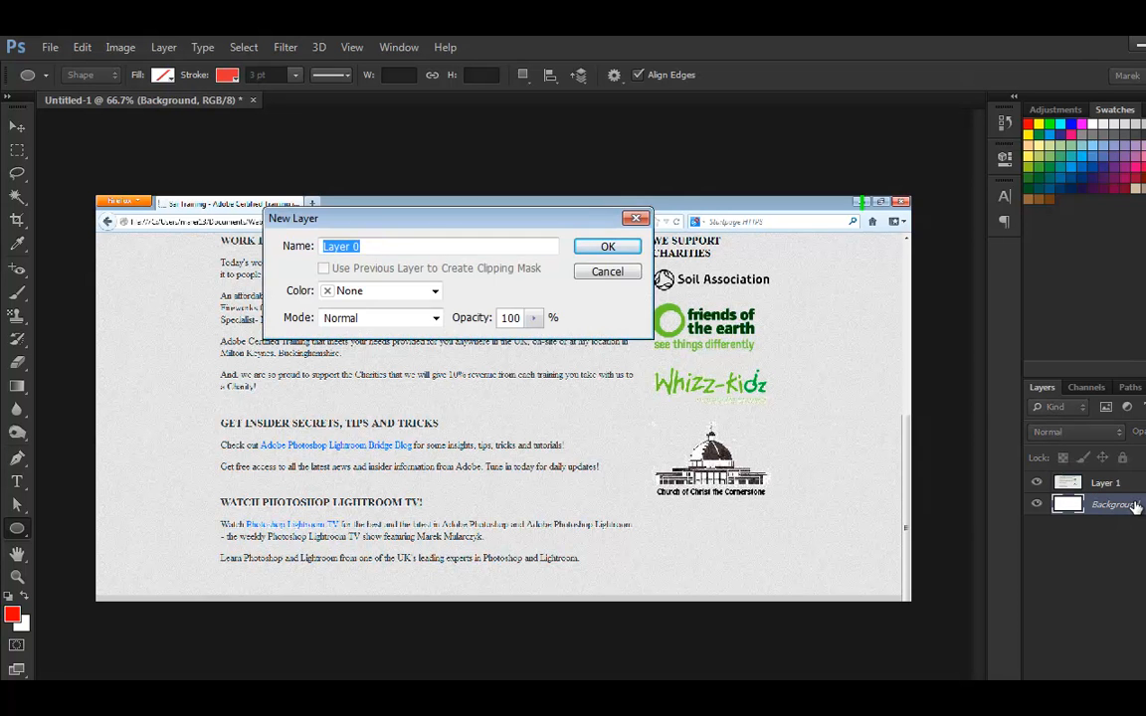
key("Return")
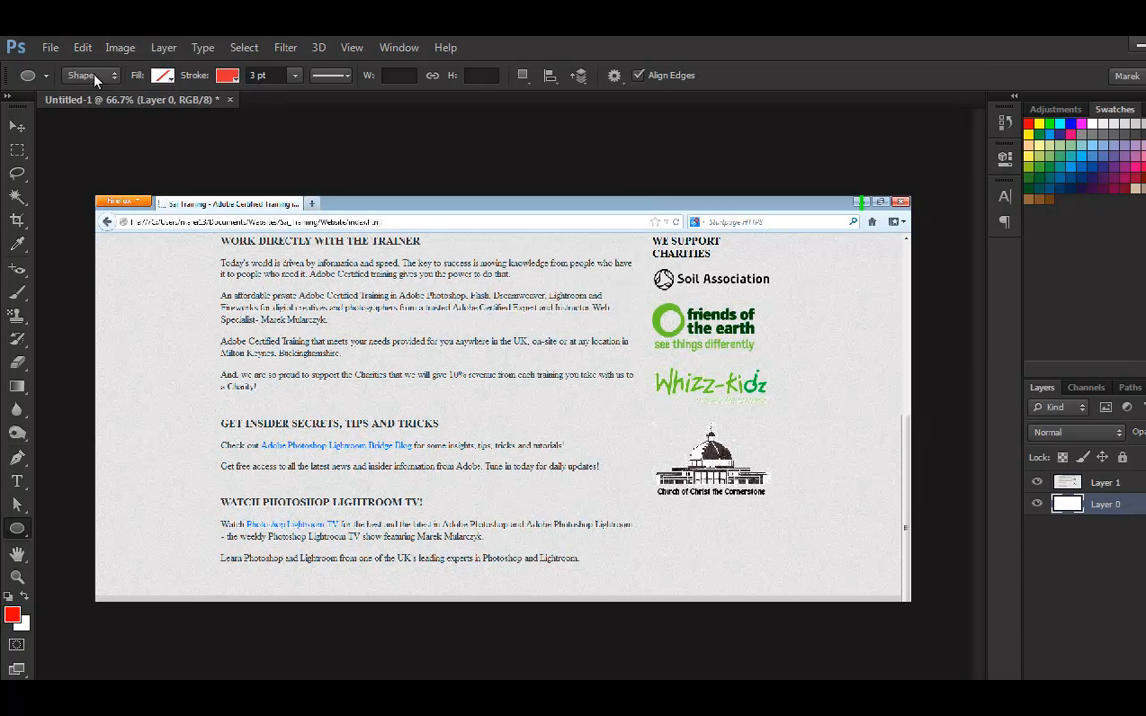
left_click(82, 47)
left_click(179, 301)
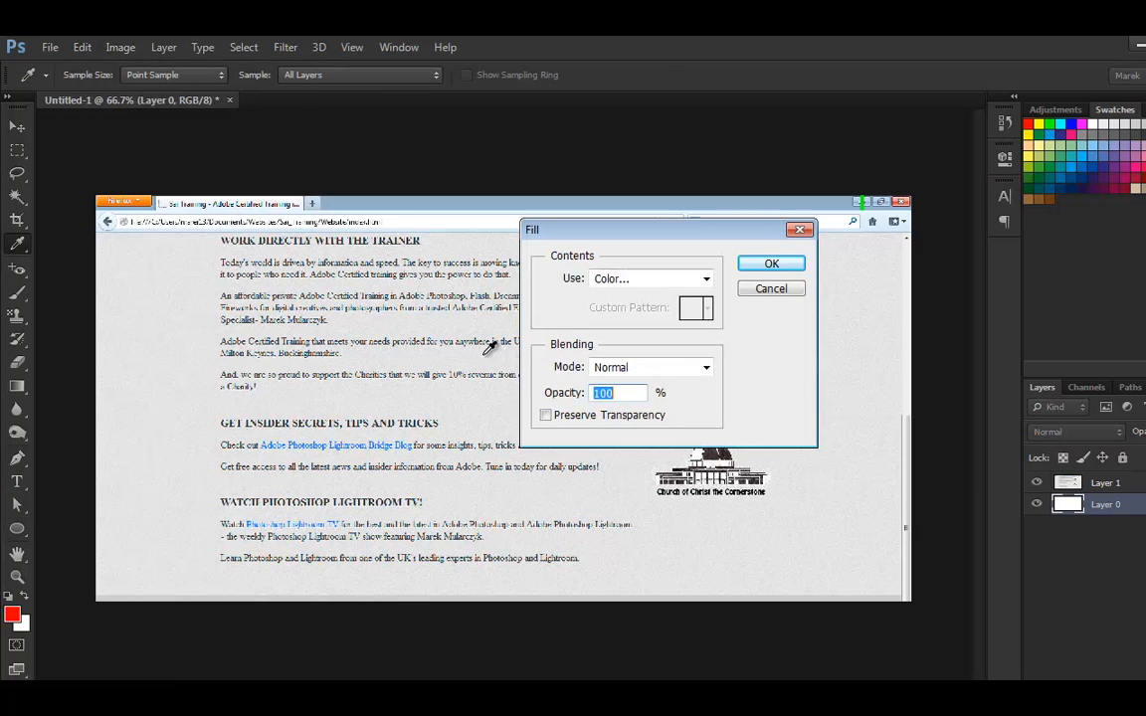
left_click(658, 278)
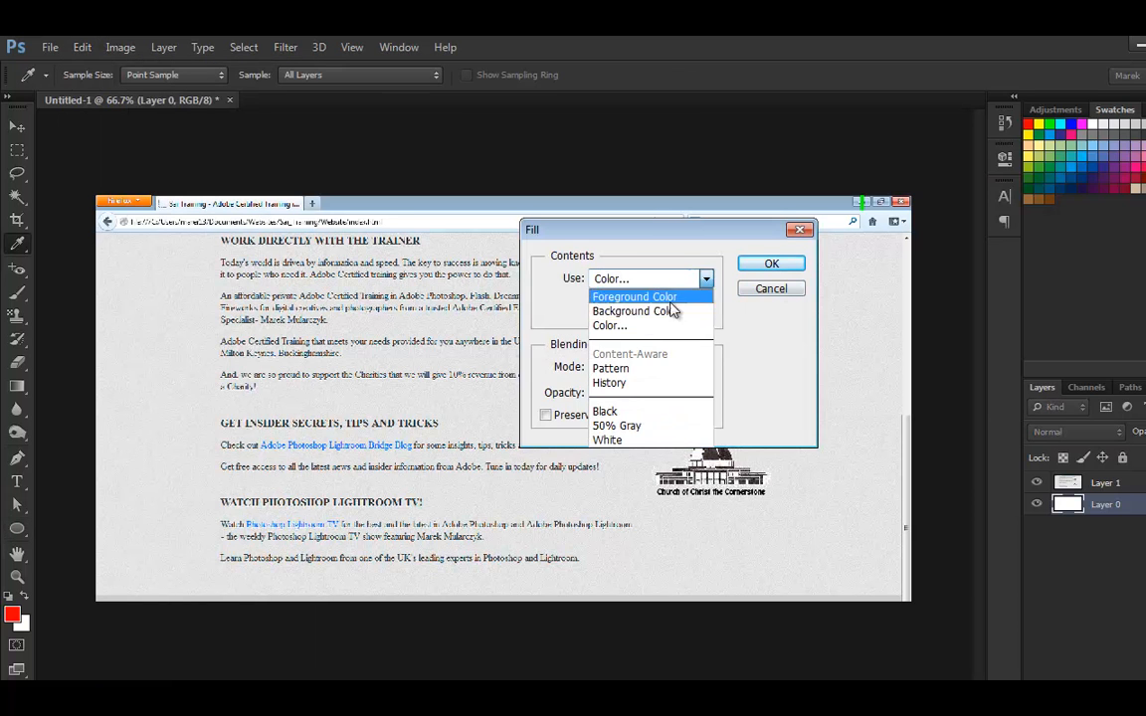
left_click(622, 412)
left_click(777, 265)
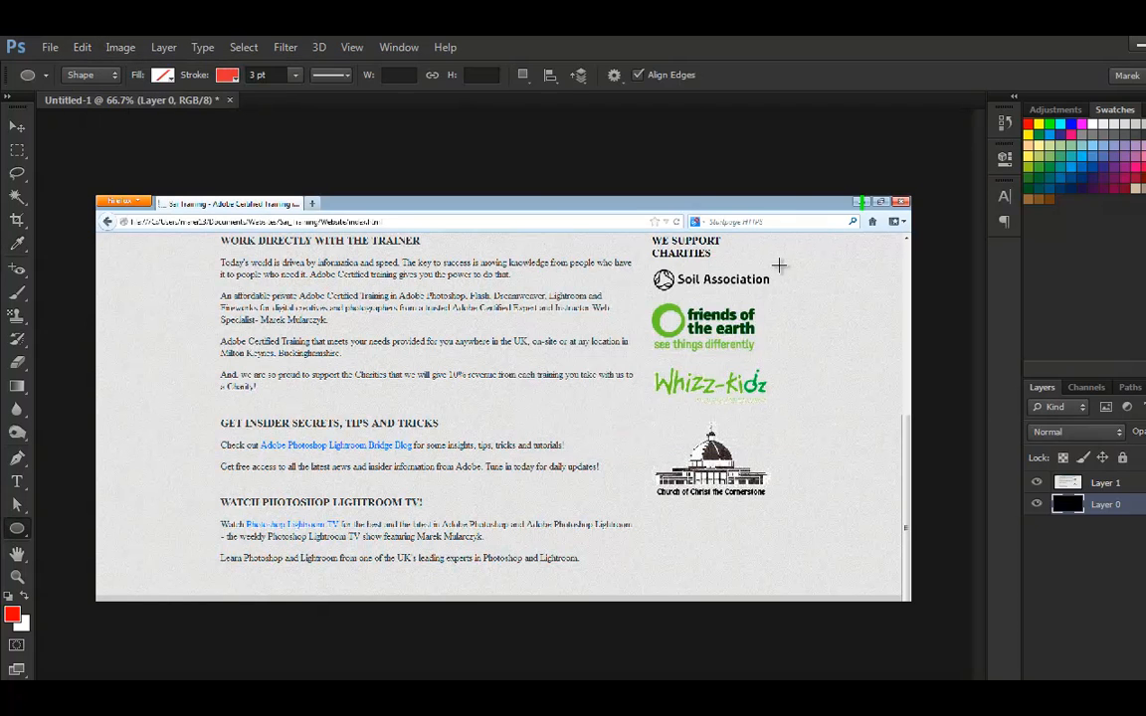
Scale the pasted screenshot on Layer 1 down to about 48% and position it in the upper-left part of the canvas
left_click(1069, 484)
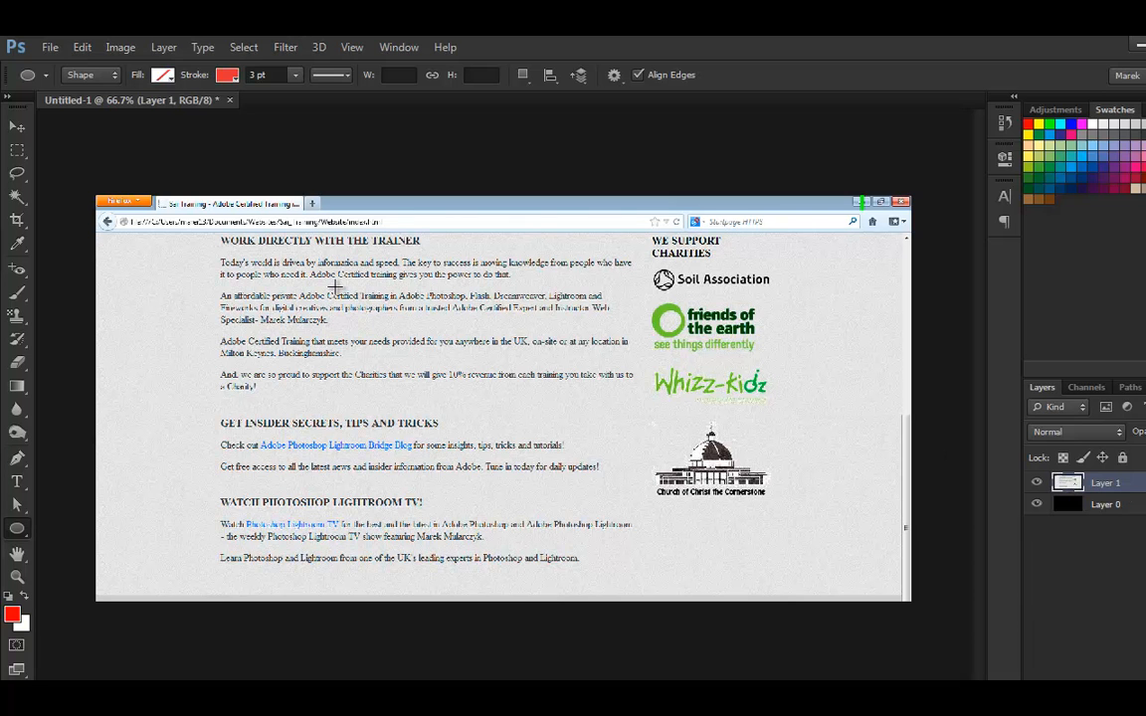
left_click(82, 47)
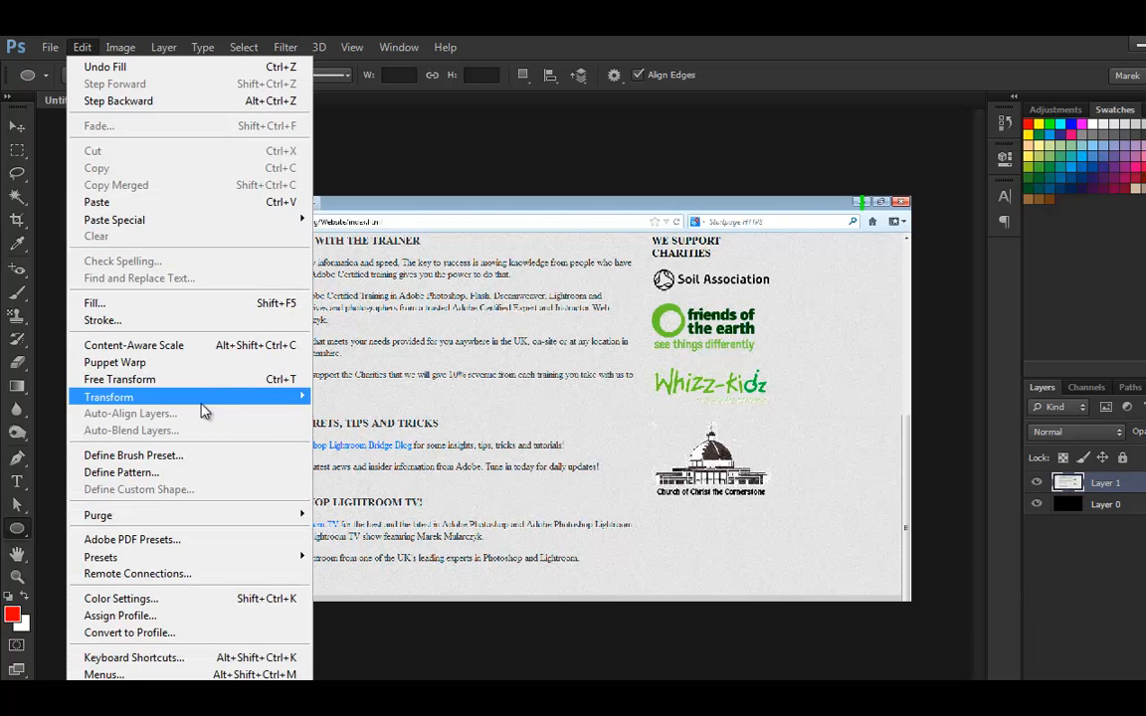
mouse_move(215, 397)
left_click(343, 421)
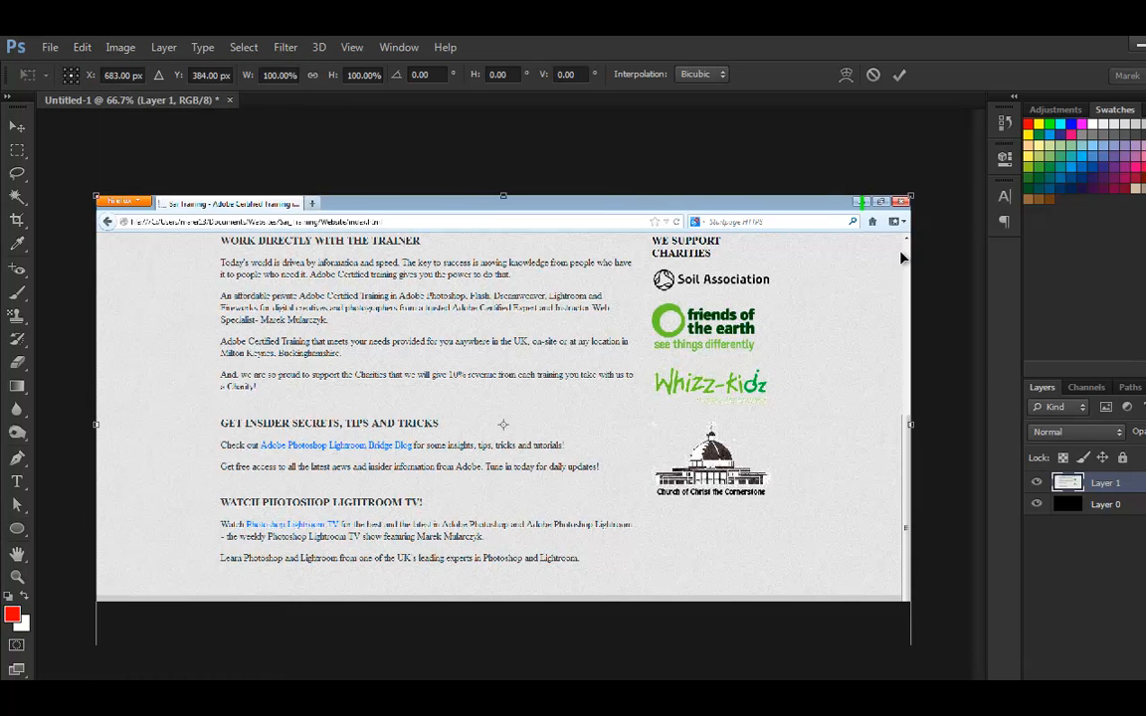
left_click_drag(909, 197, 604, 307)
left_click_drag(311, 430, 378, 319)
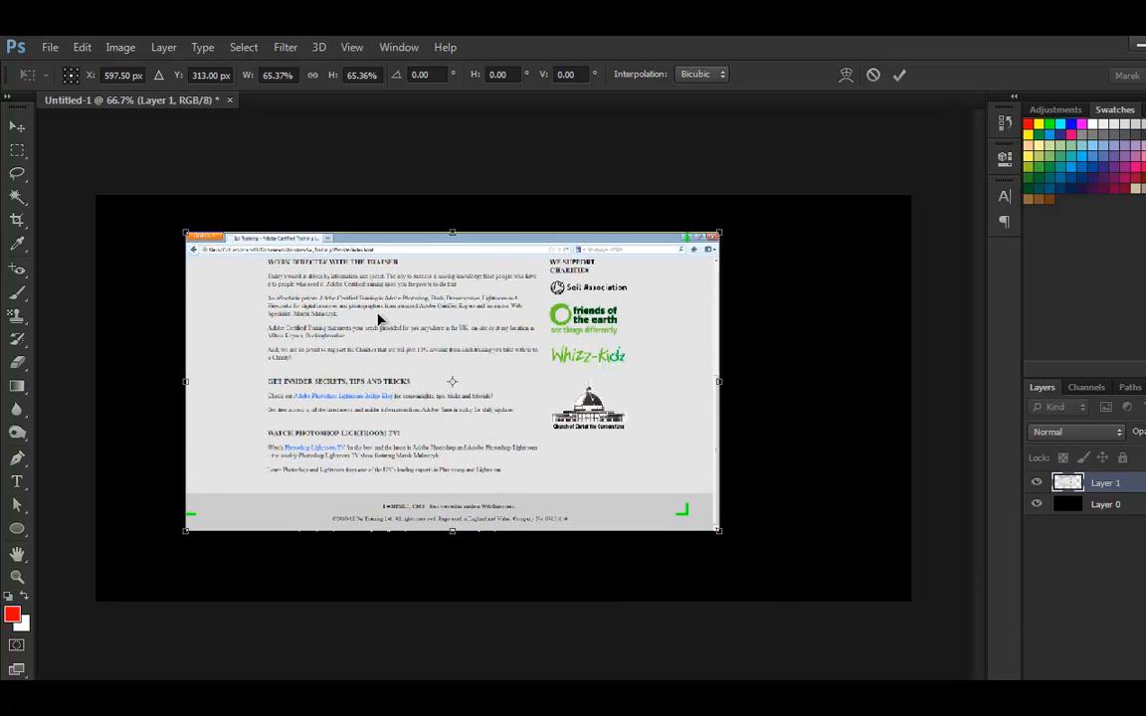
scroll(378, 319, "up", 1)
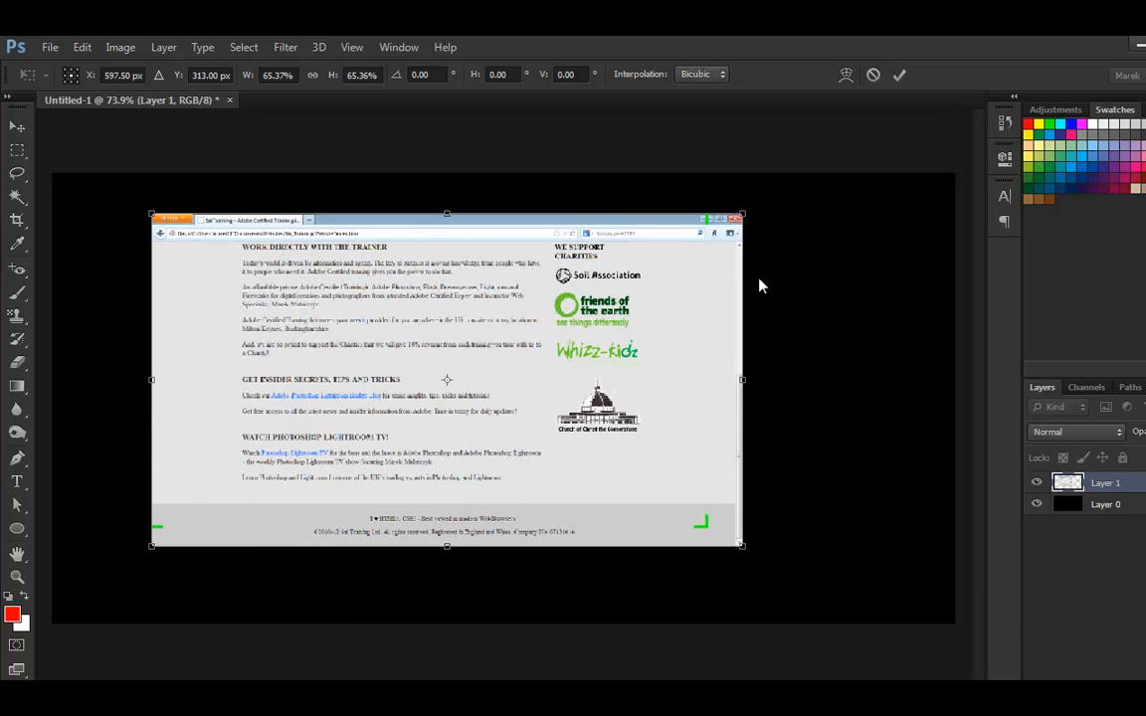
left_click_drag(743, 214, 587, 298)
left_click_drag(355, 371, 396, 284)
Distort the screenshot by pulling both right-hand corners inward so its right edge recedes in perspective, and apply the transformation
right_click(396, 284)
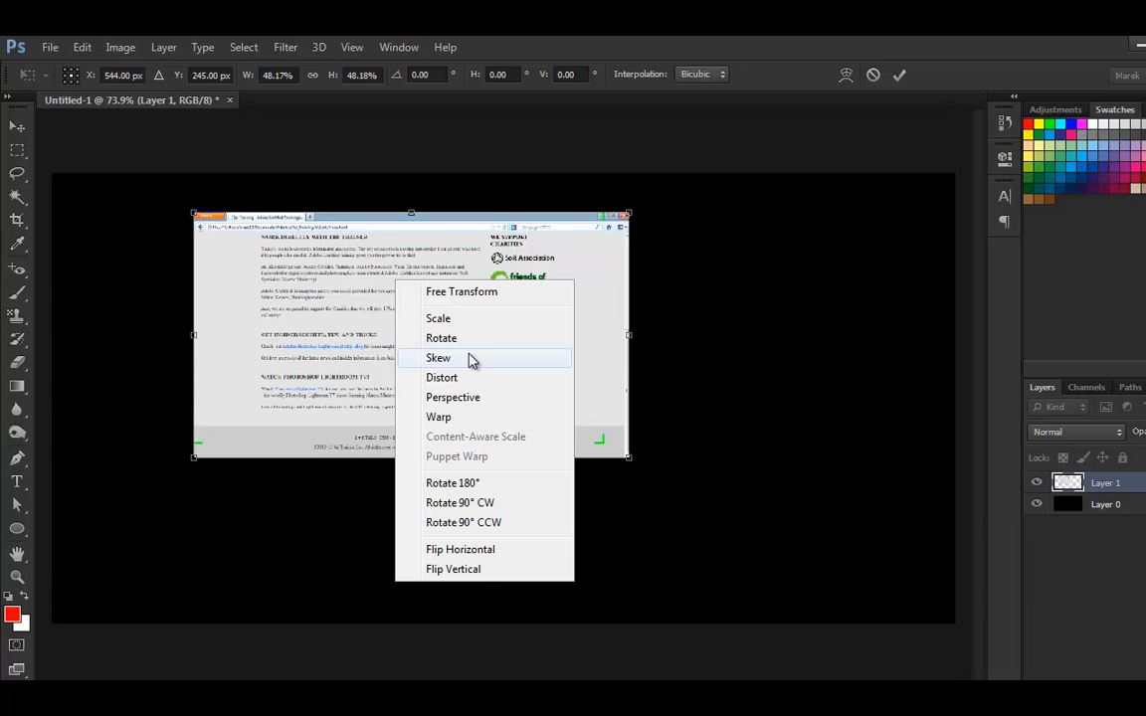
left_click(443, 377)
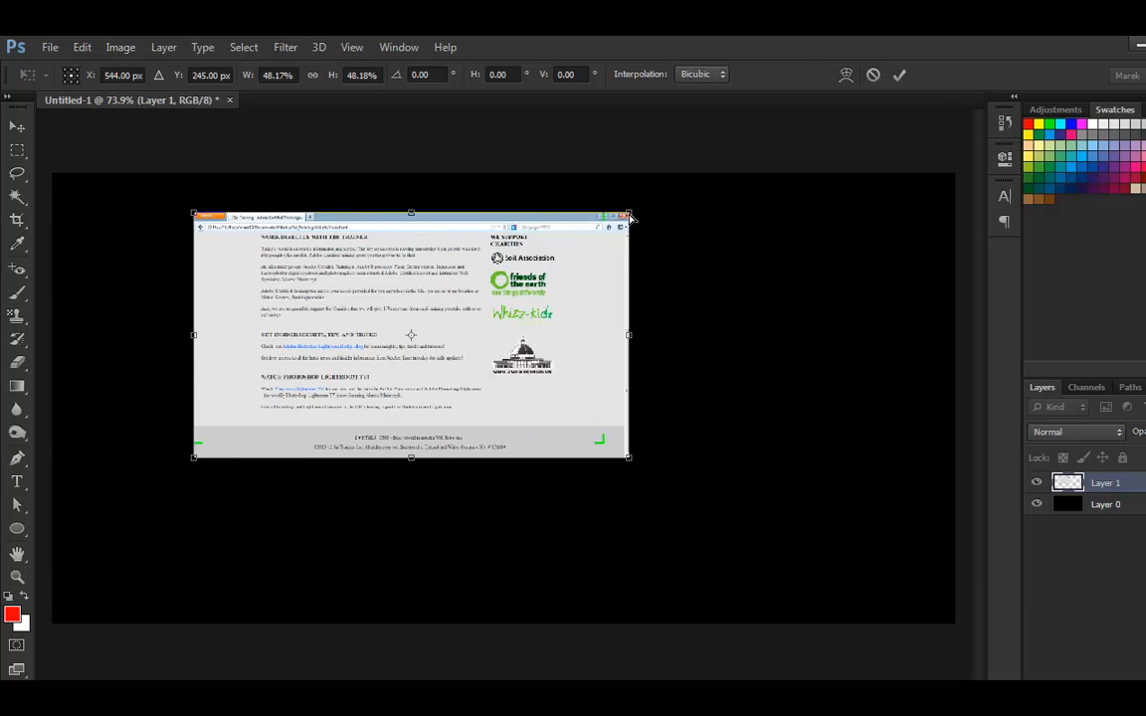
left_click_drag(629, 217, 514, 244)
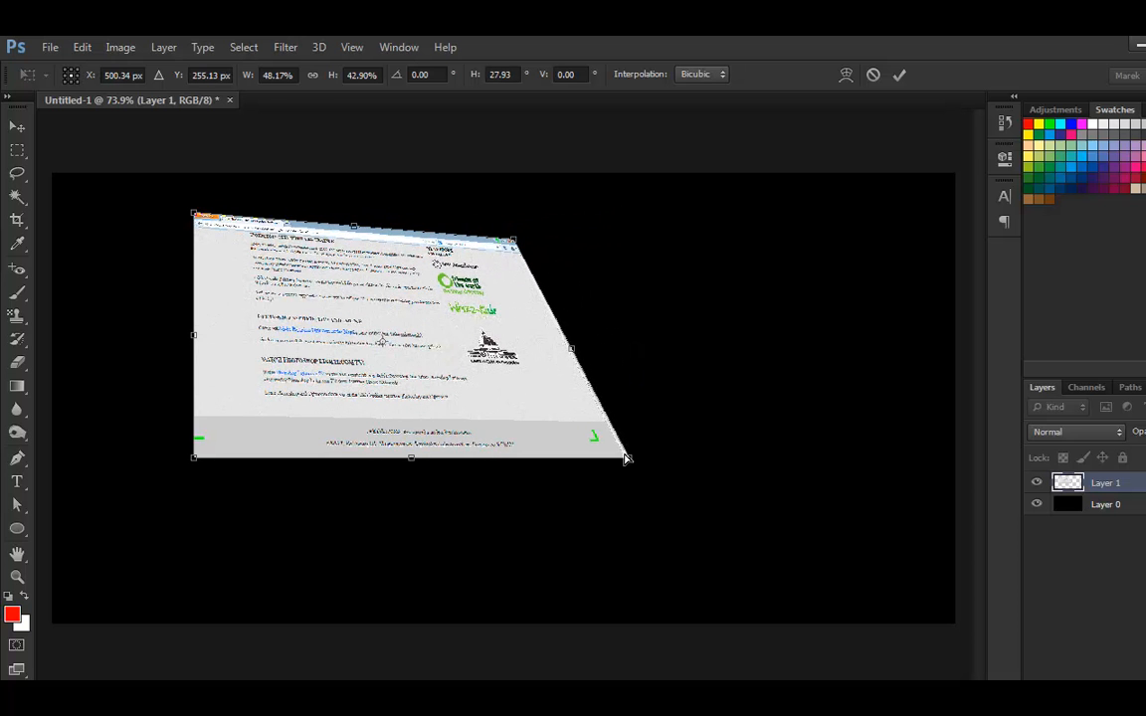
left_click_drag(630, 461, 491, 447)
left_click_drag(511, 241, 473, 251)
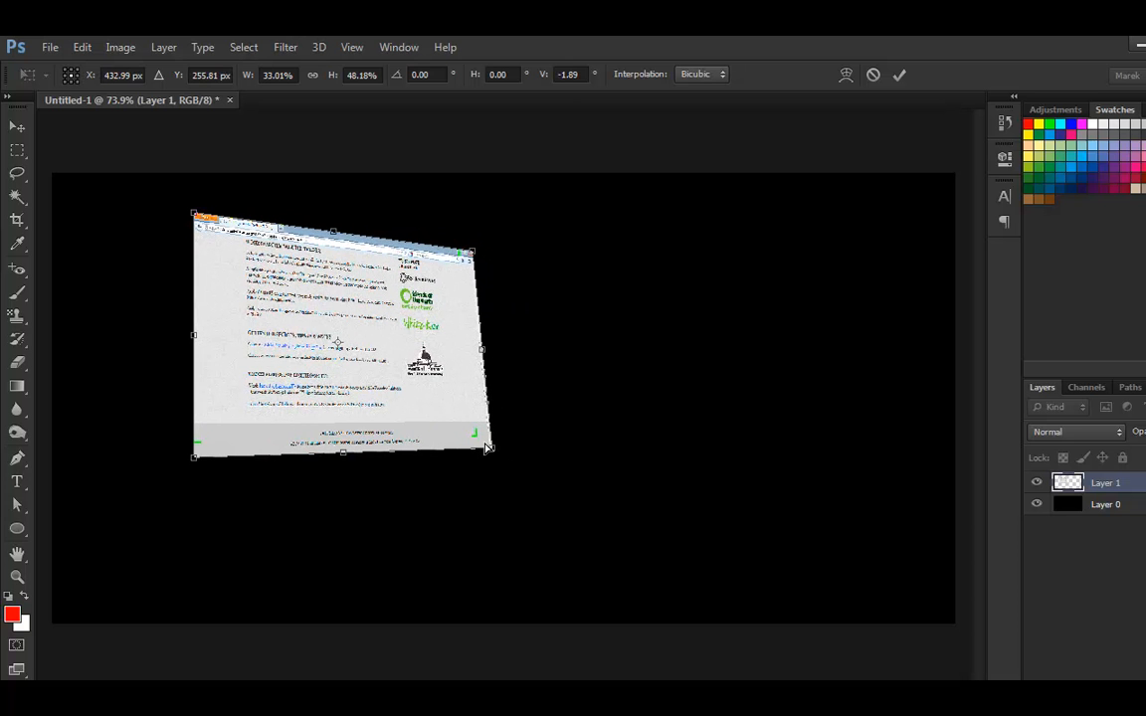
left_click_drag(490, 450, 449, 444)
left_click_drag(470, 252, 444, 264)
key("ctrl+1")
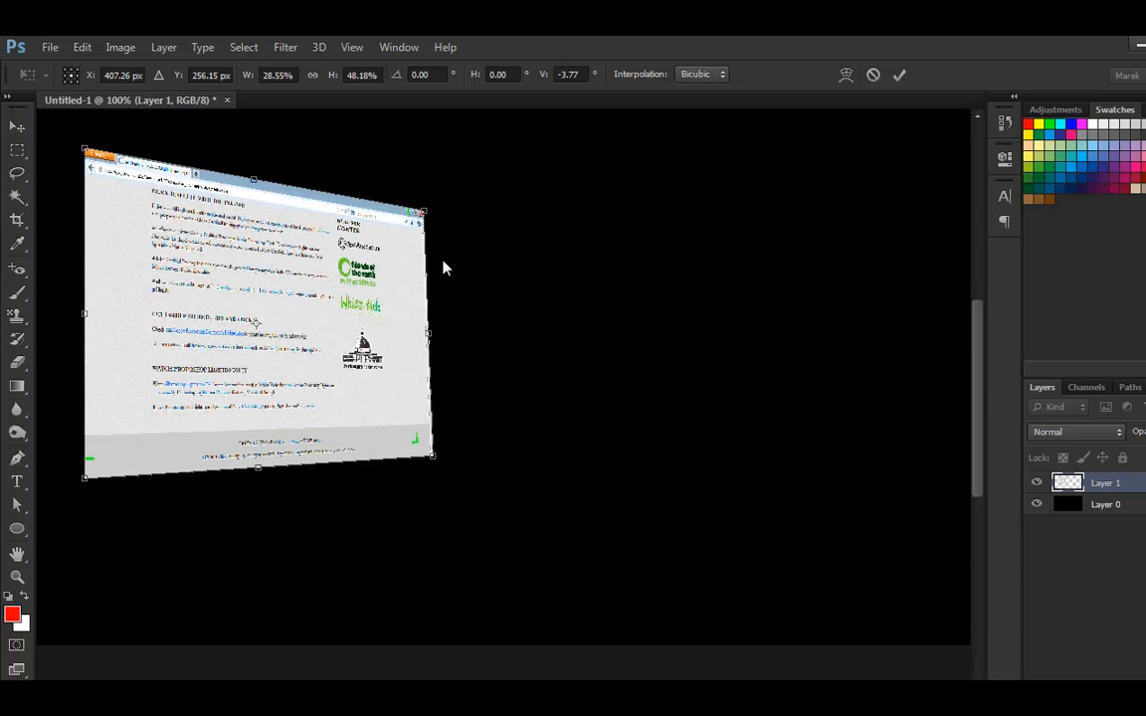
left_click_drag(534, 282, 706, 304)
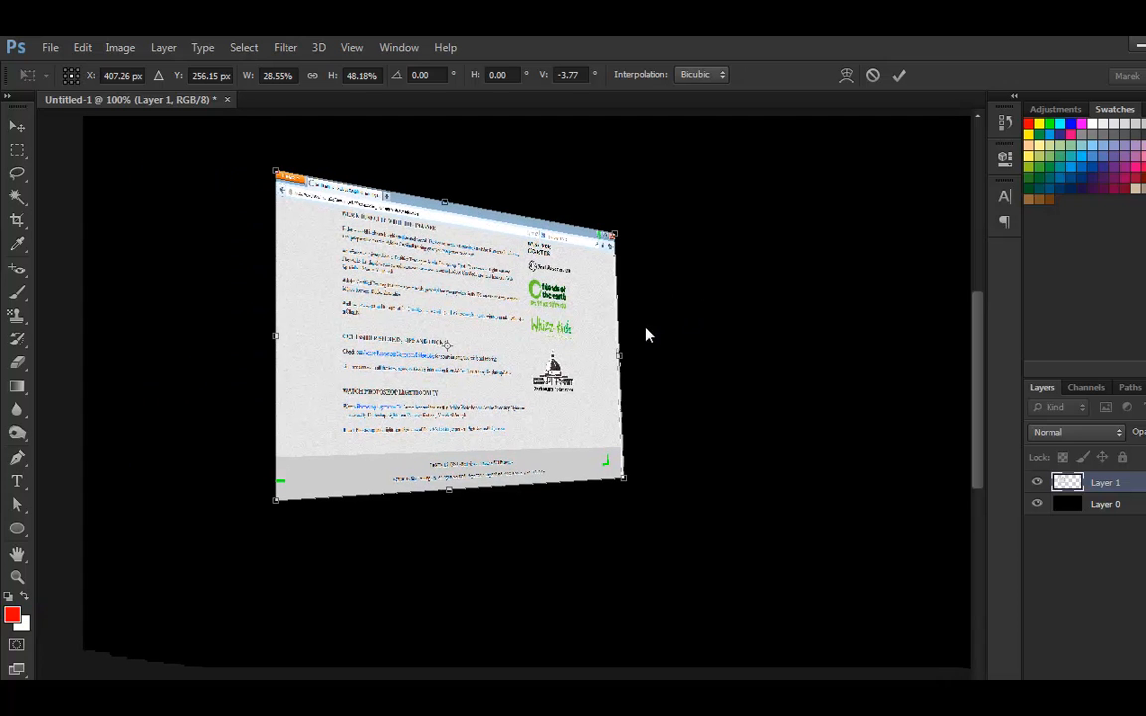
left_click_drag(614, 235, 617, 236)
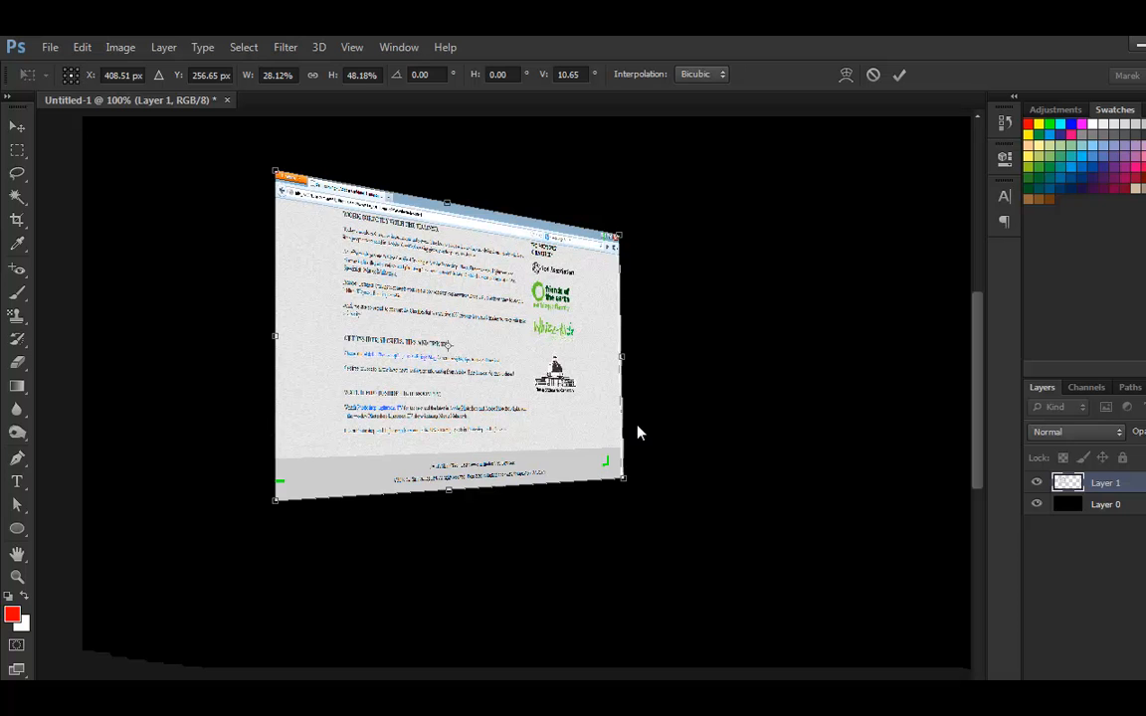
left_click(900, 76)
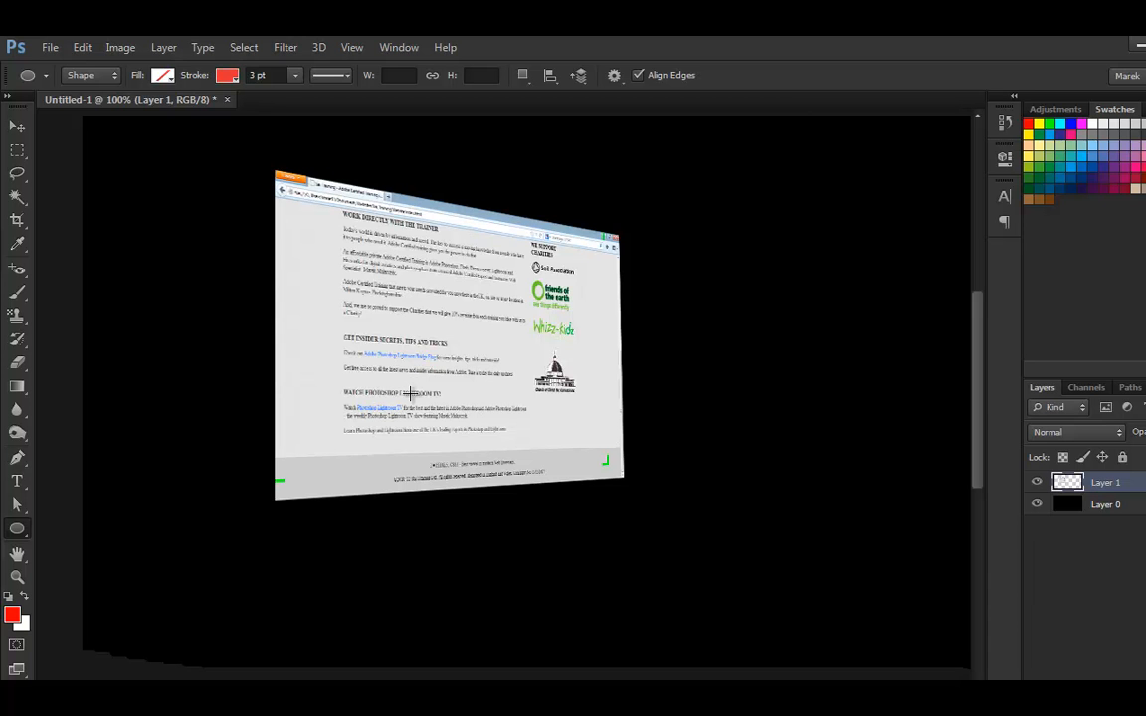
Narrow the distorted screenshot slightly with Free Transform by moving its right edge inward, and apply it
key("ctrl+t")
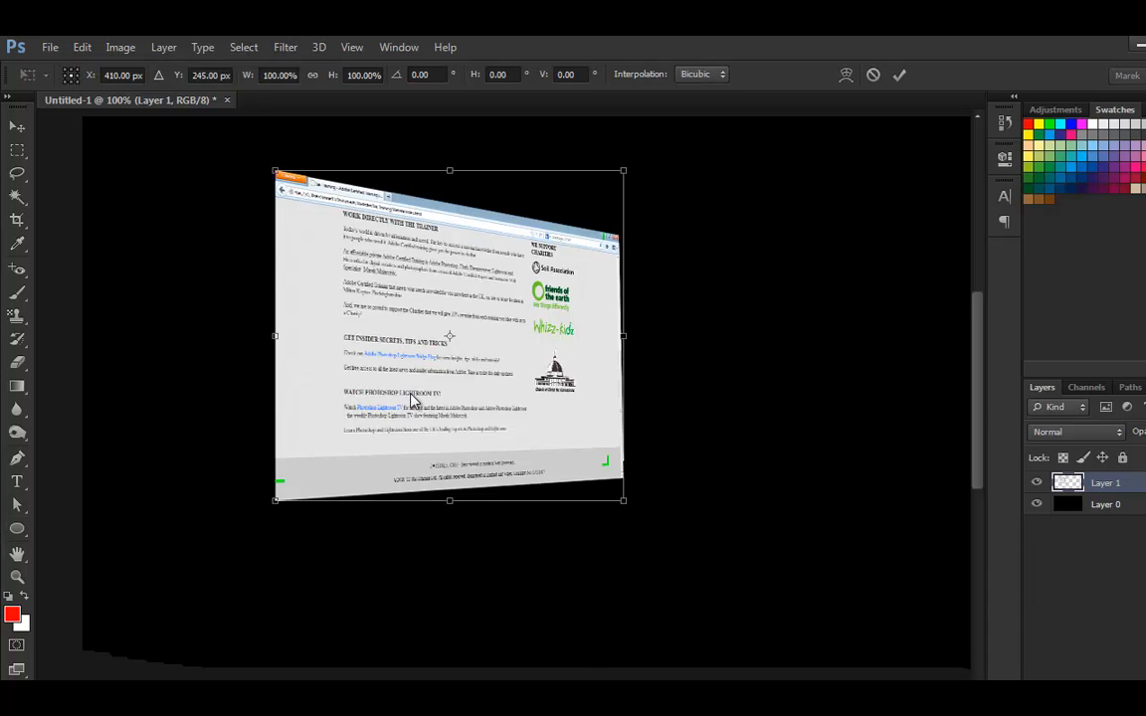
right_click(410, 397)
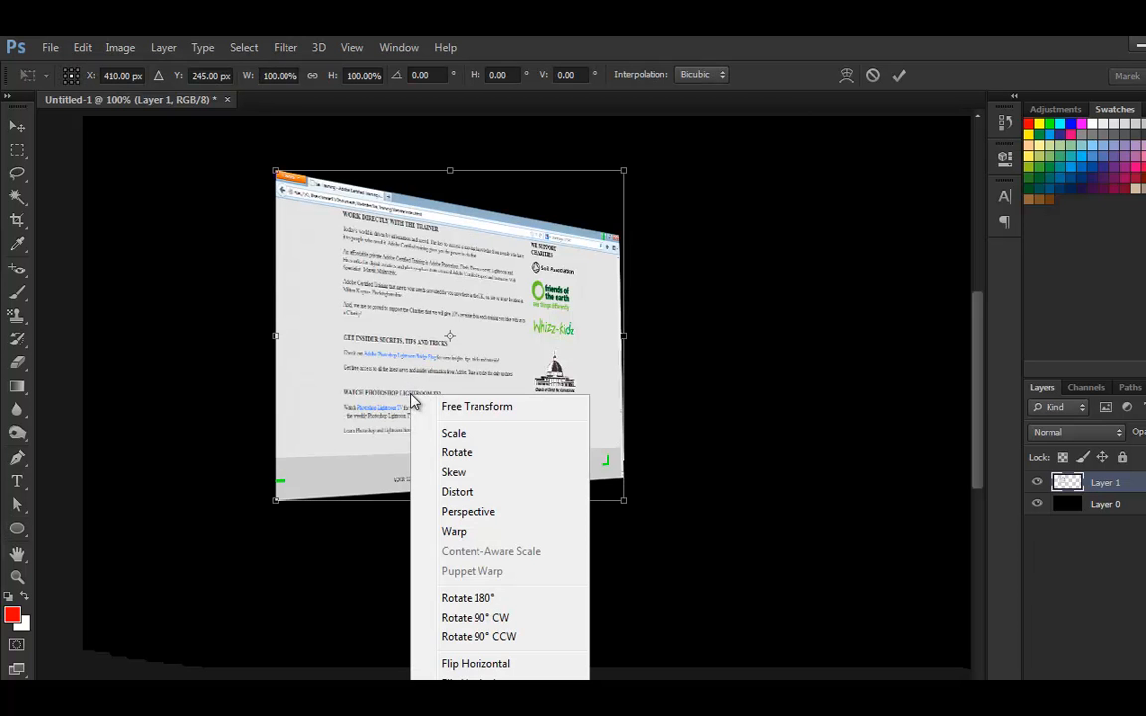
left_click(625, 338)
left_click_drag(621, 336, 589, 340)
key("Return")
key("u")
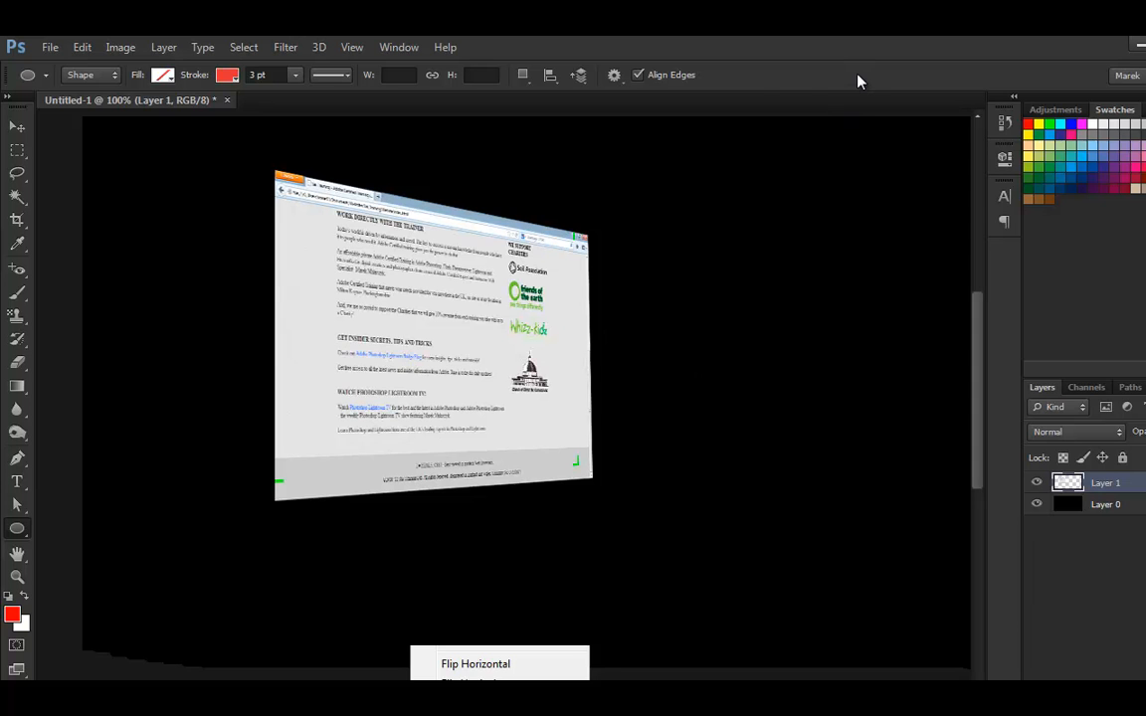
Try a drop shadow with 4 px distance and an inner shadow on the screenshot layer, and disable both effects
key("v")
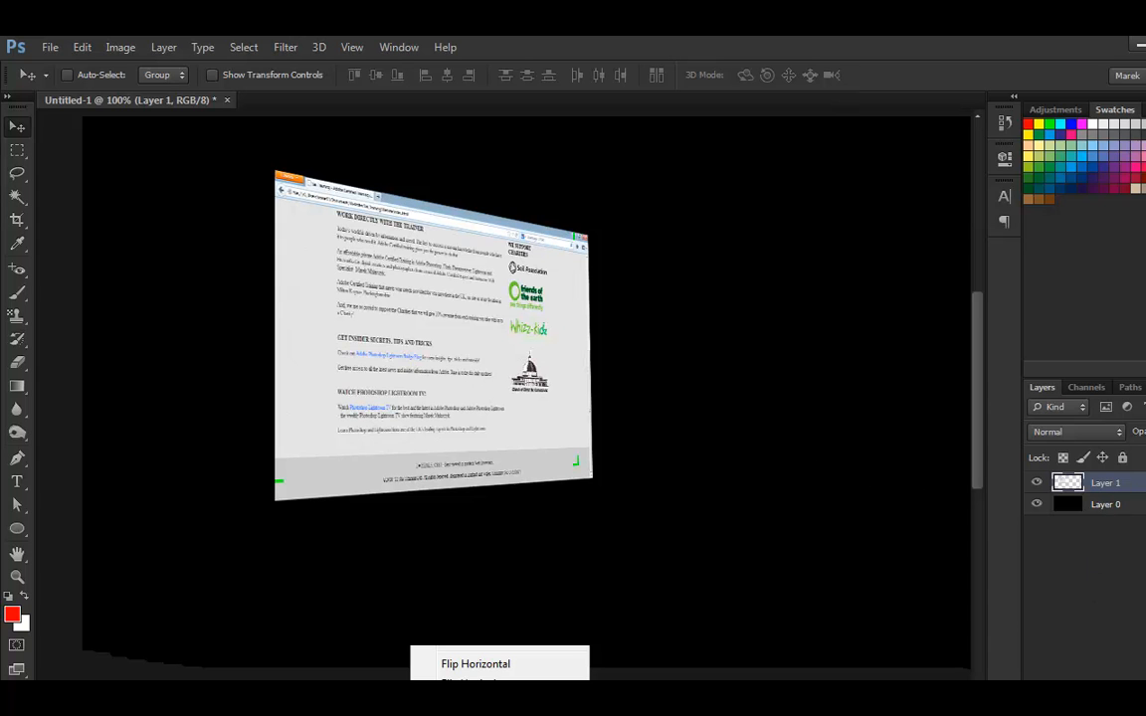
right_click(1055, 485)
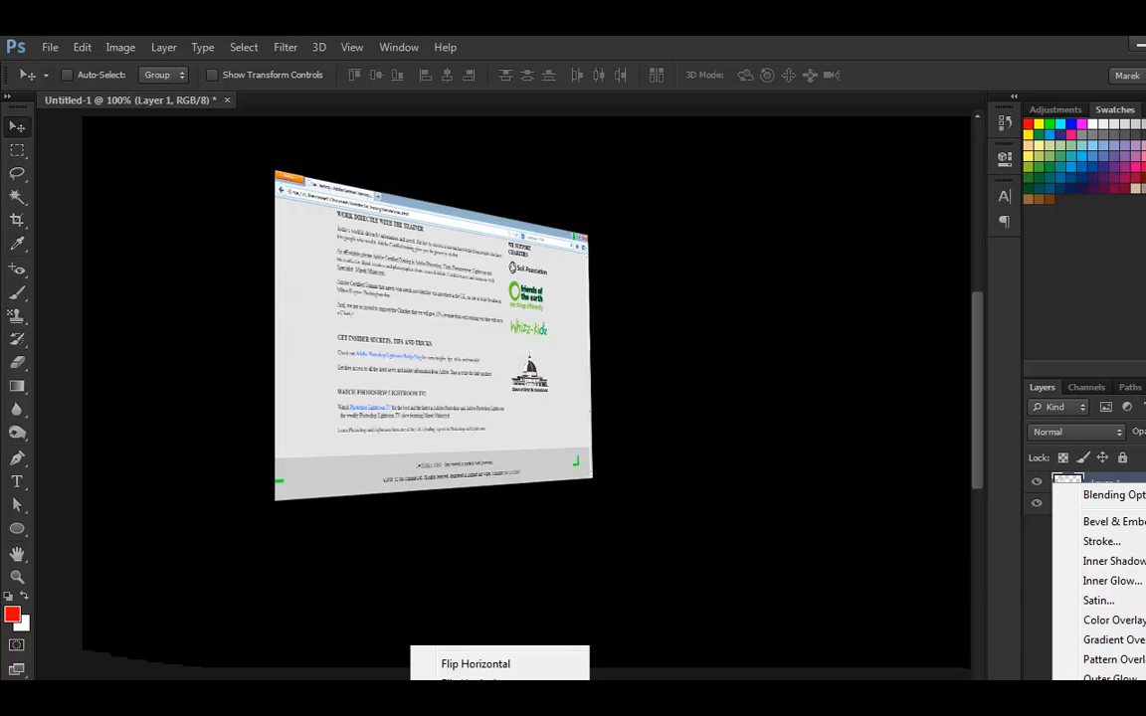
left_click(1104, 696)
left_click_drag(946, 172, 771, 184)
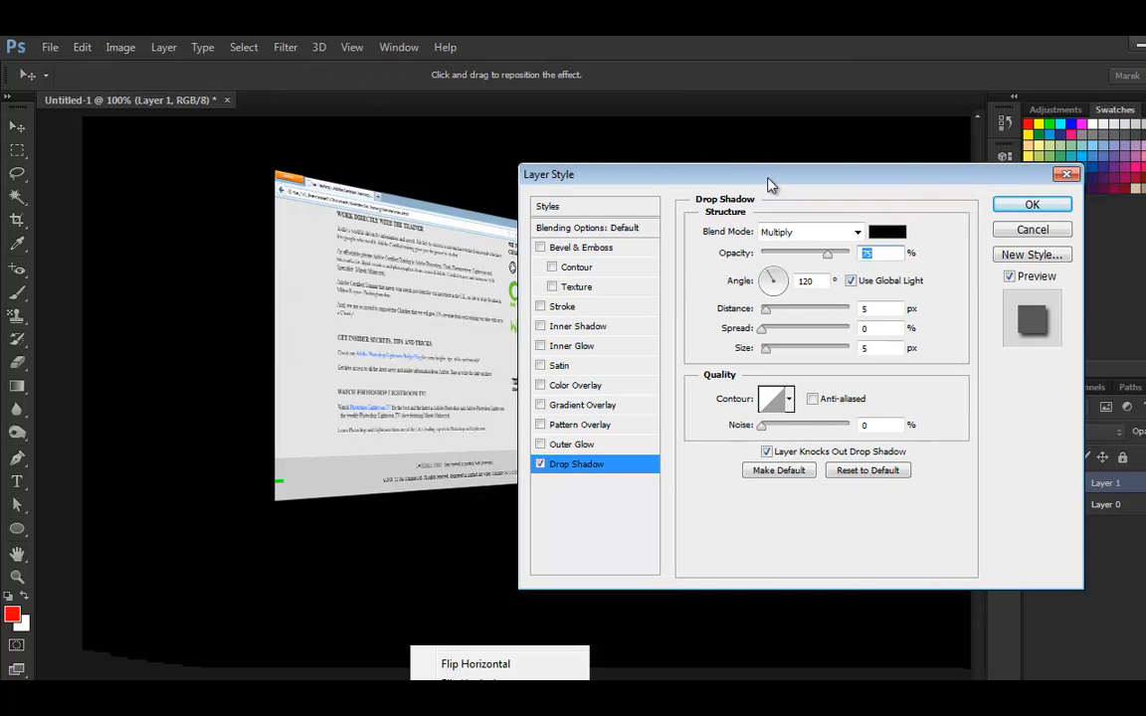
mouse_move(766, 310)
left_mouse_down()
mouse_move(776, 315)
mouse_move(765, 314)
left_mouse_up()
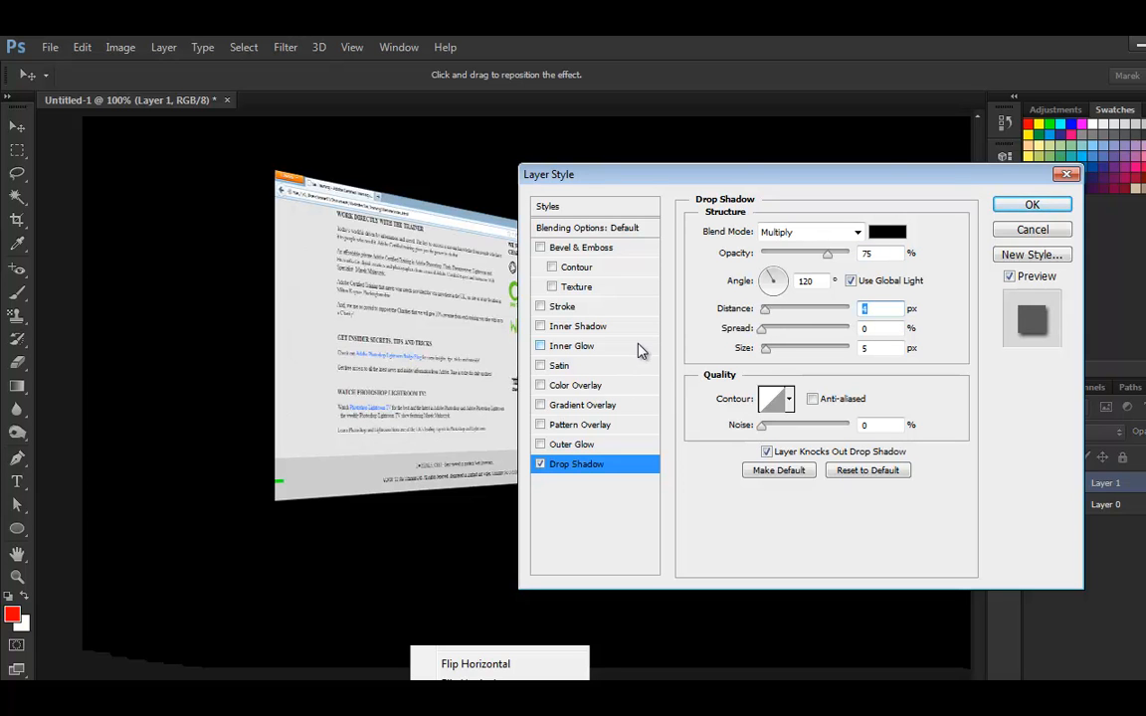
left_click(582, 328)
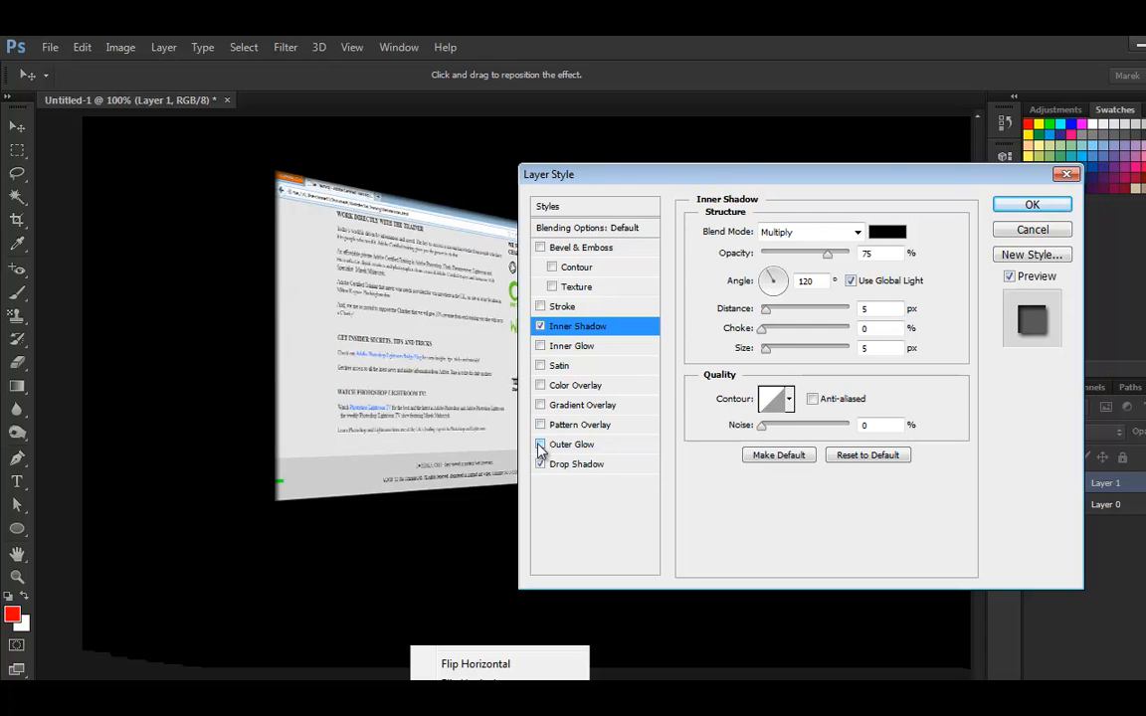
left_click(540, 464)
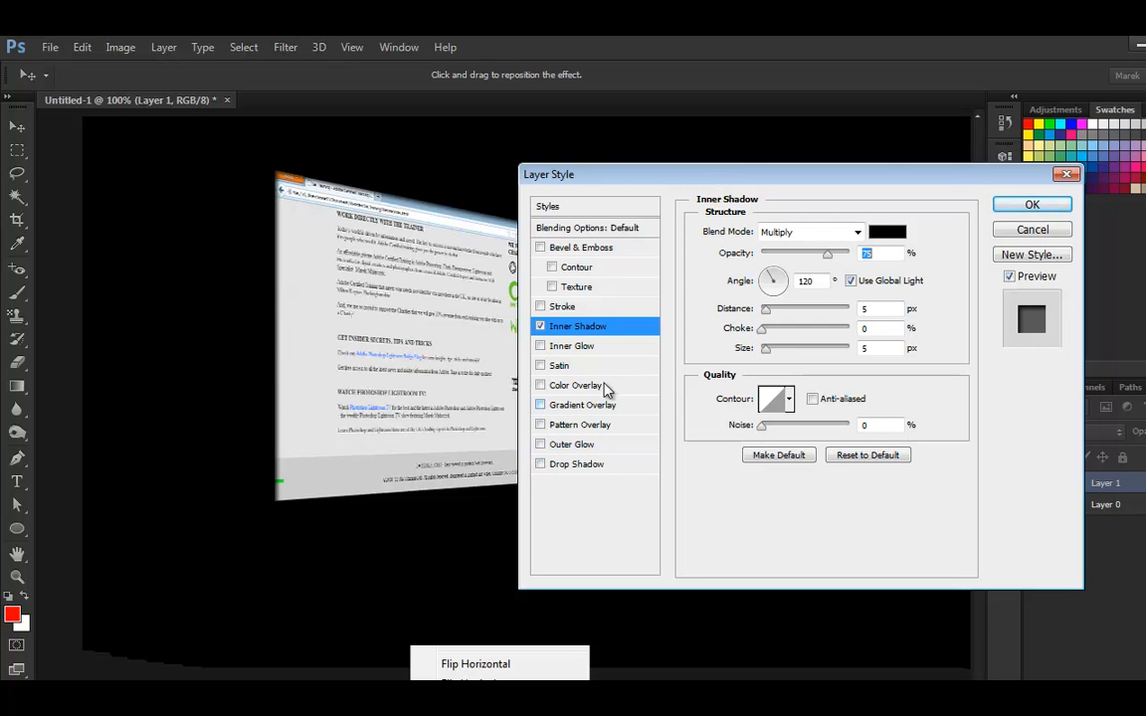
left_click(540, 326)
Apply a Bevel & Emboss effect to the screenshot layer with a smooth Inner Bevel, 100% depth and 5 px size
left_click(545, 247)
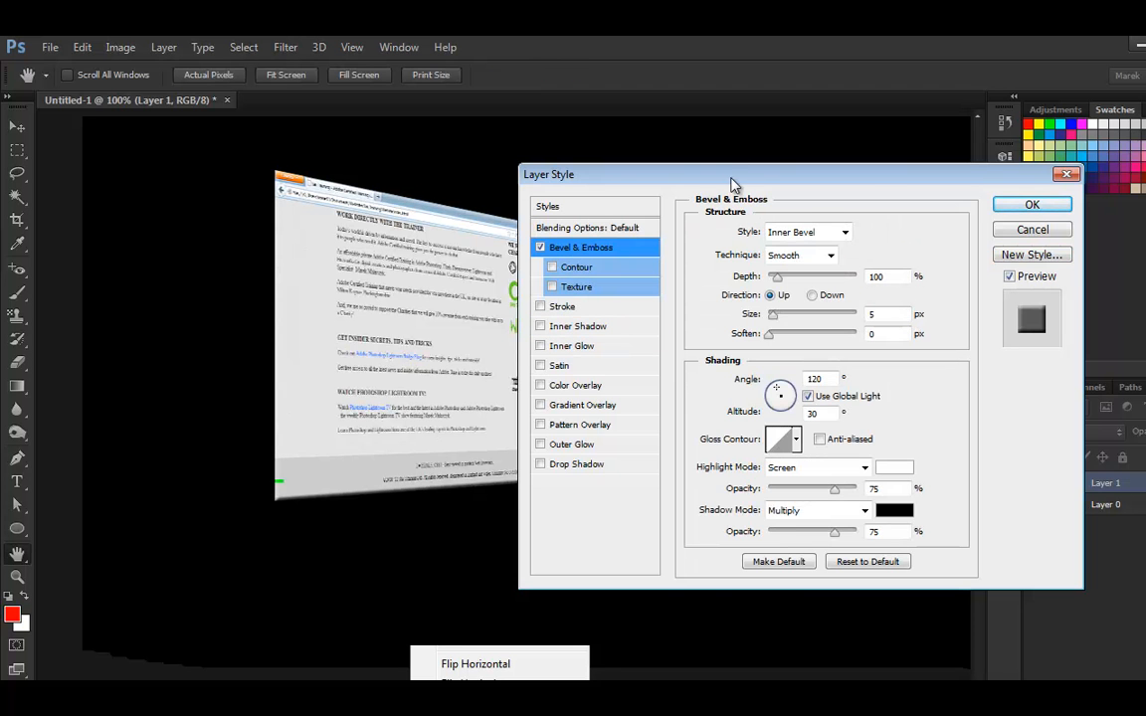
left_click_drag(732, 181, 861, 171)
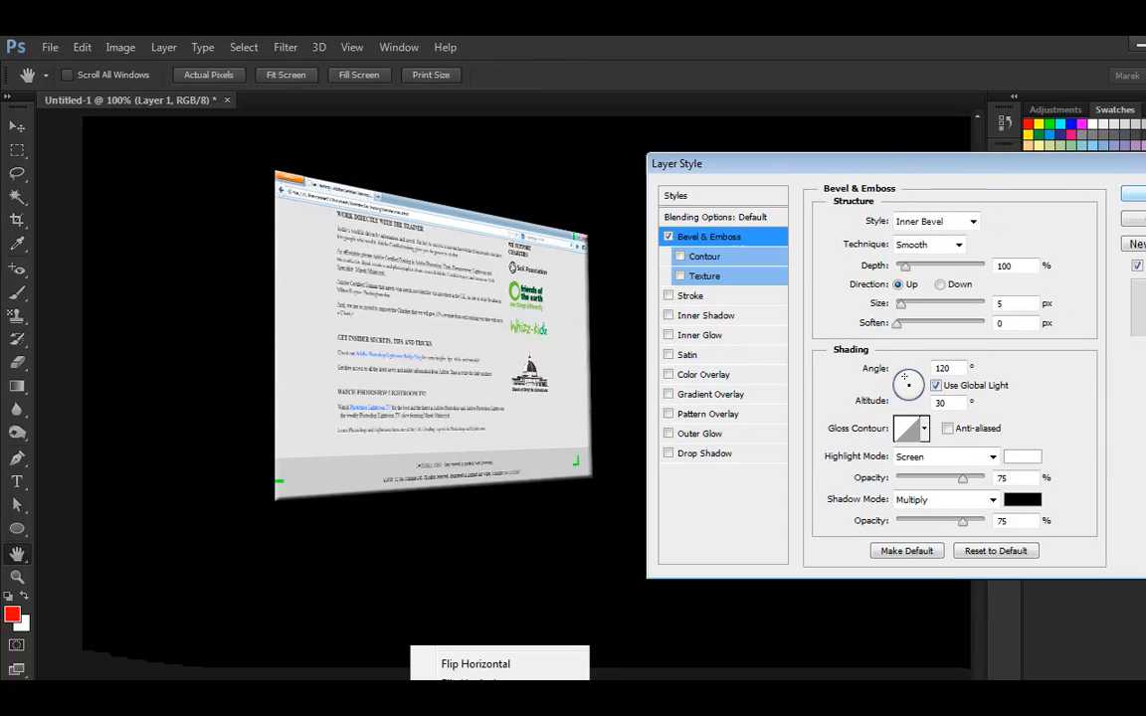
left_click(1137, 193)
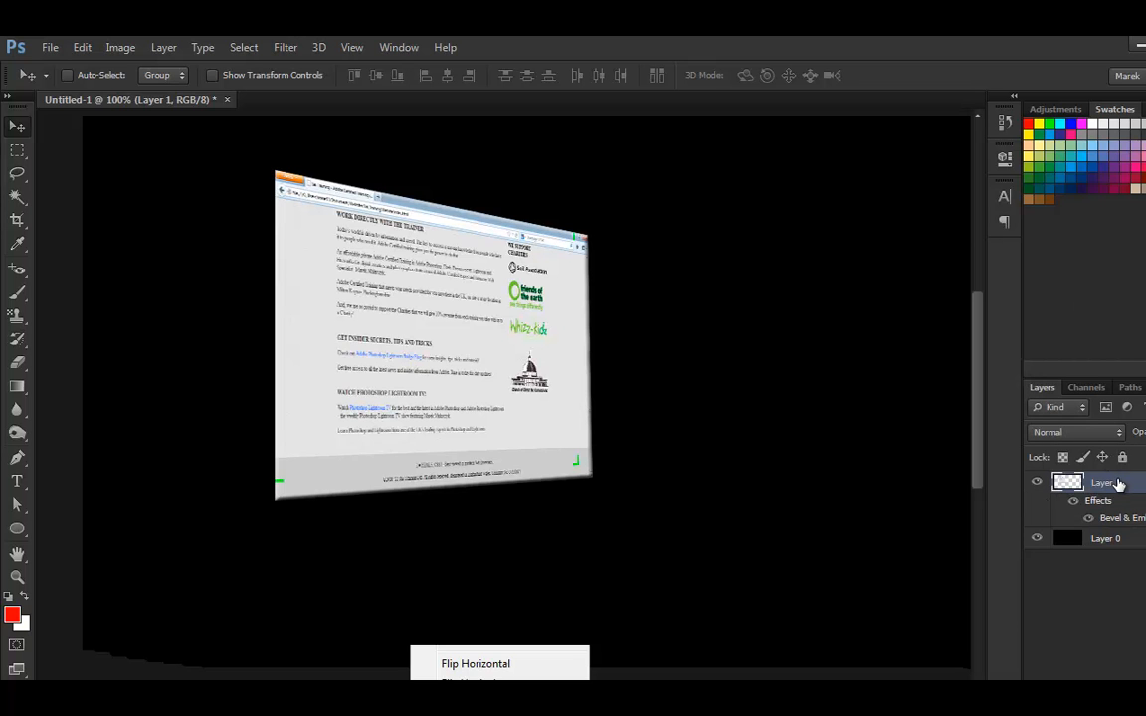
Duplicate the screenshot layer, flip the copy vertically, and apply the transformation
left_click_drag(1131, 491, 1144, 679)
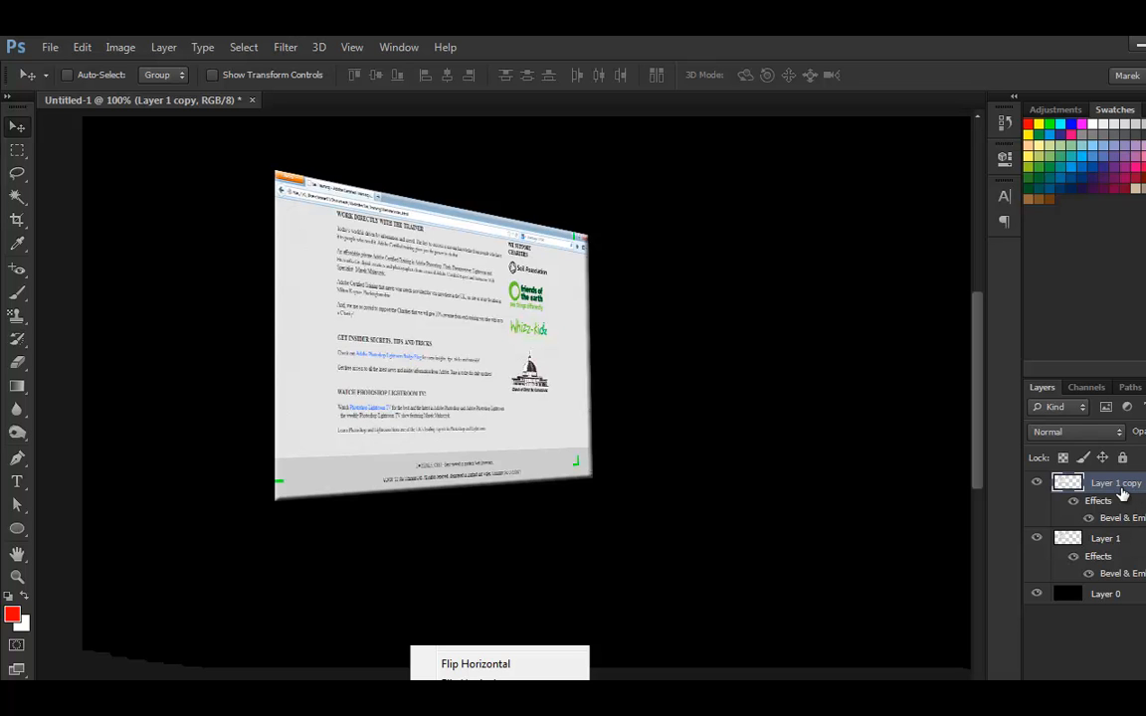
key("ctrl+t")
right_click(473, 317)
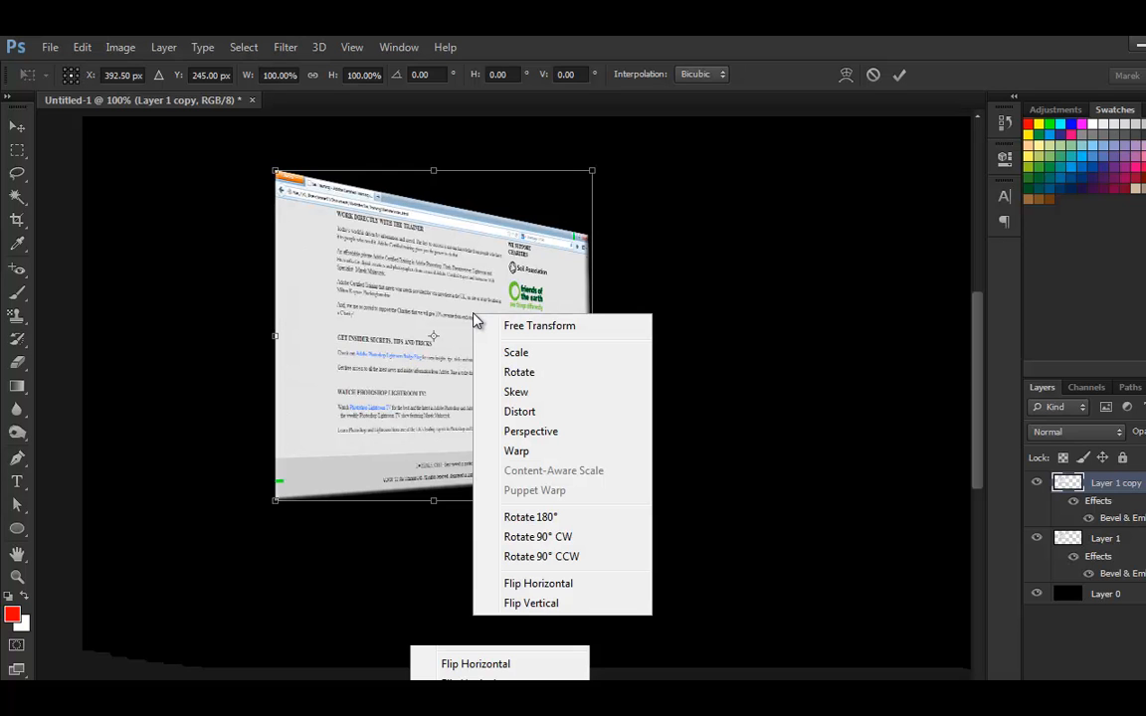
left_click(550, 604)
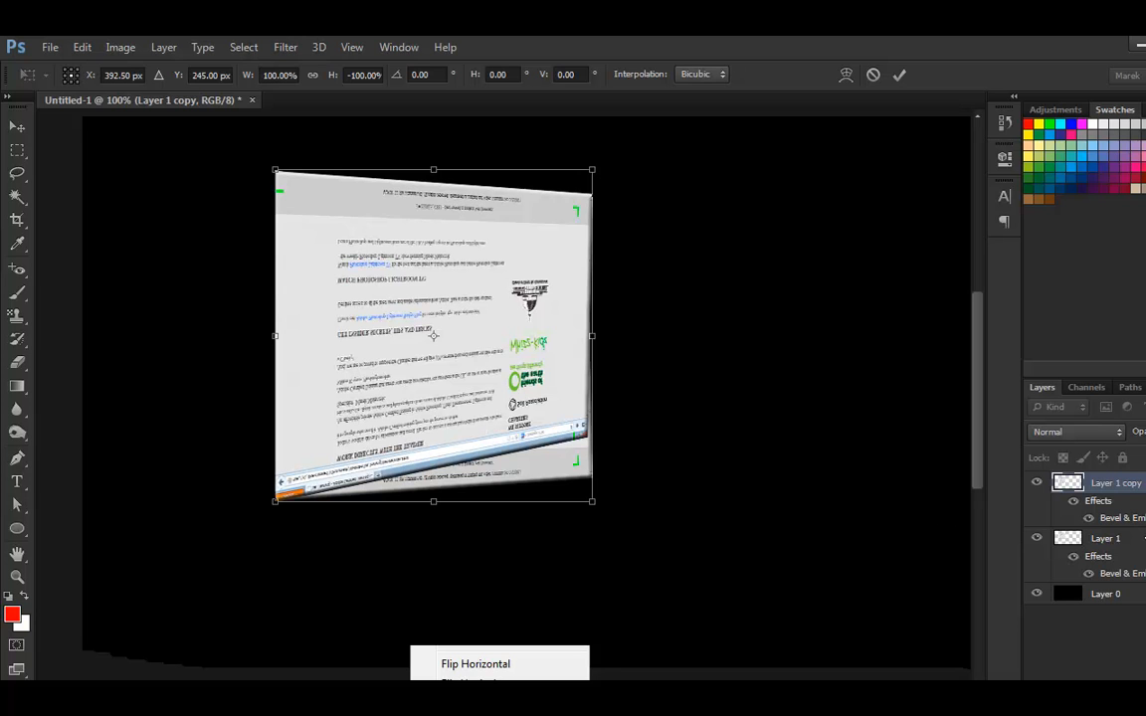
key("Return")
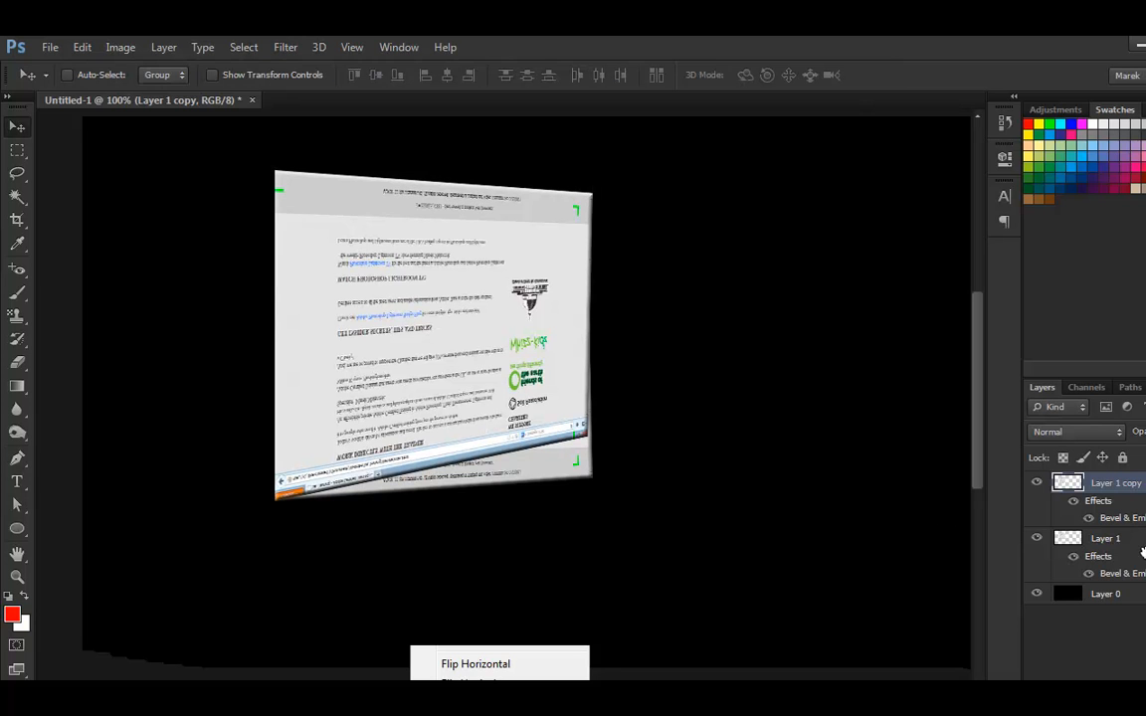
Place the flipped copy behind the original screenshot layer and move it down so it sits directly beneath the original image
left_click_drag(1139, 570, 1138, 577)
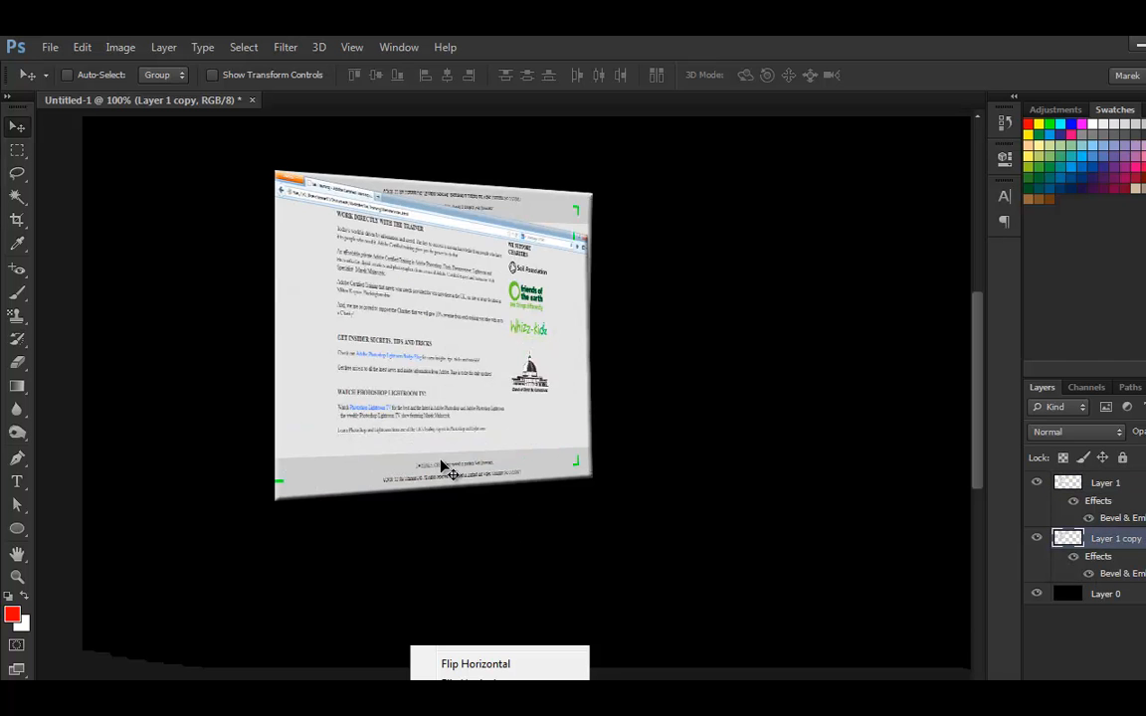
left_click_drag(445, 468, 456, 579)
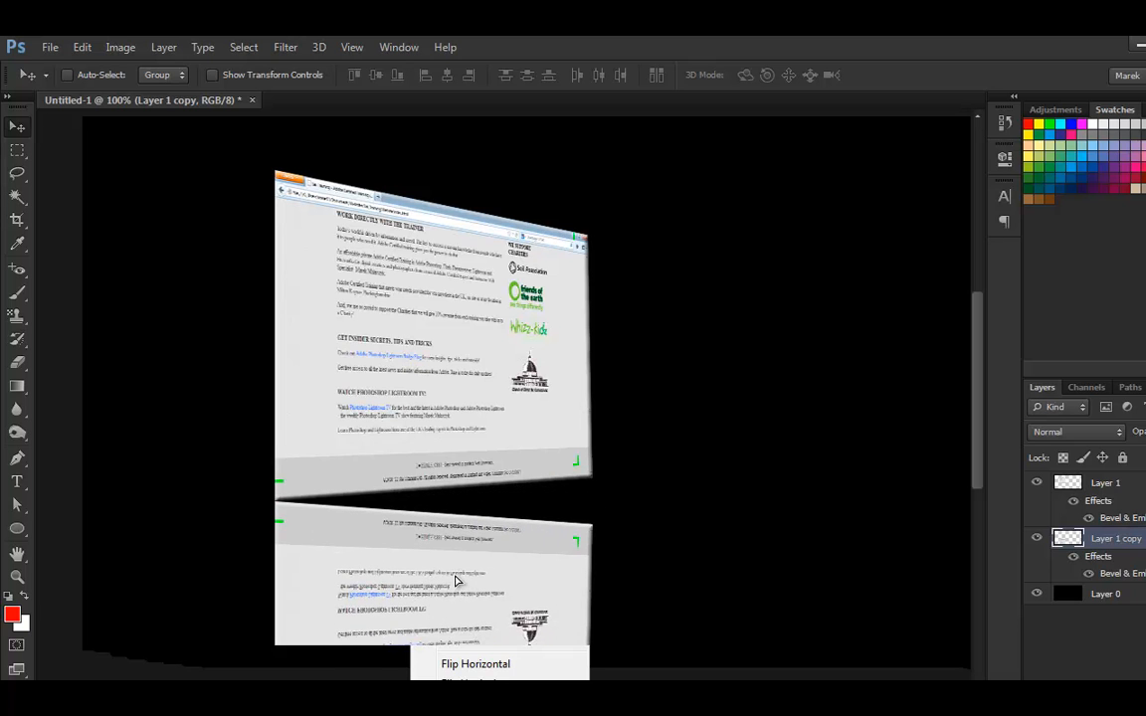
Skew the flipped copy vertically by about -8.4°, raising its right side to follow the original's lower edge, and apply it
key("ctrl+minus")
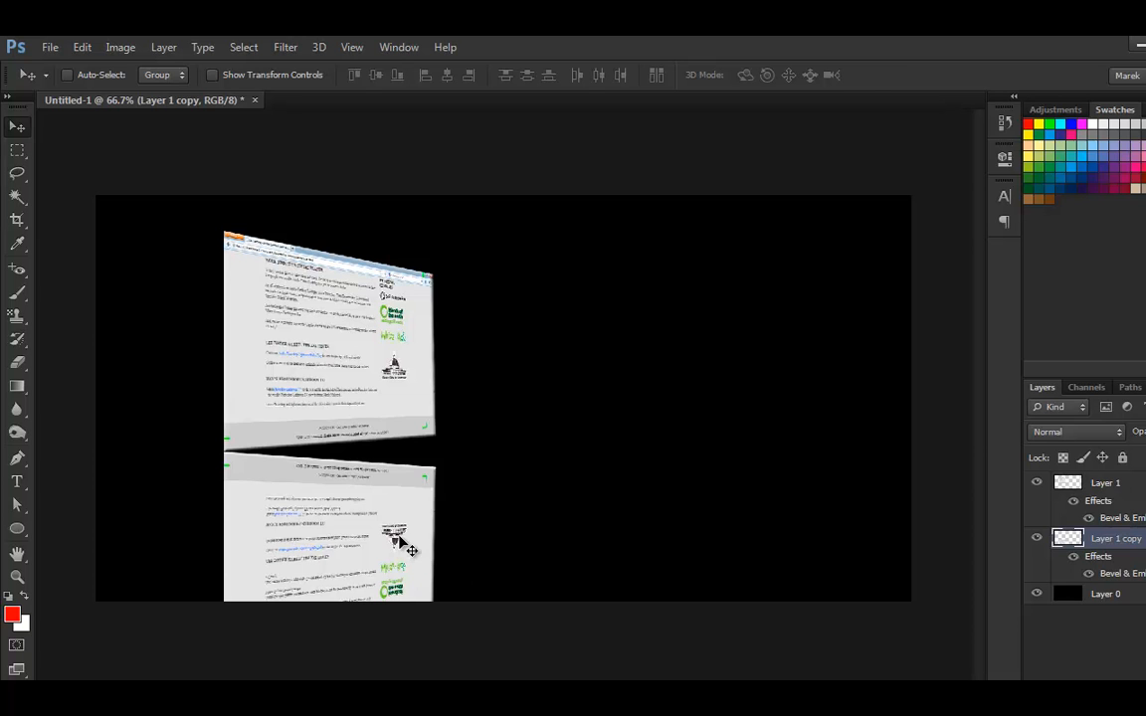
key("ctrl+t")
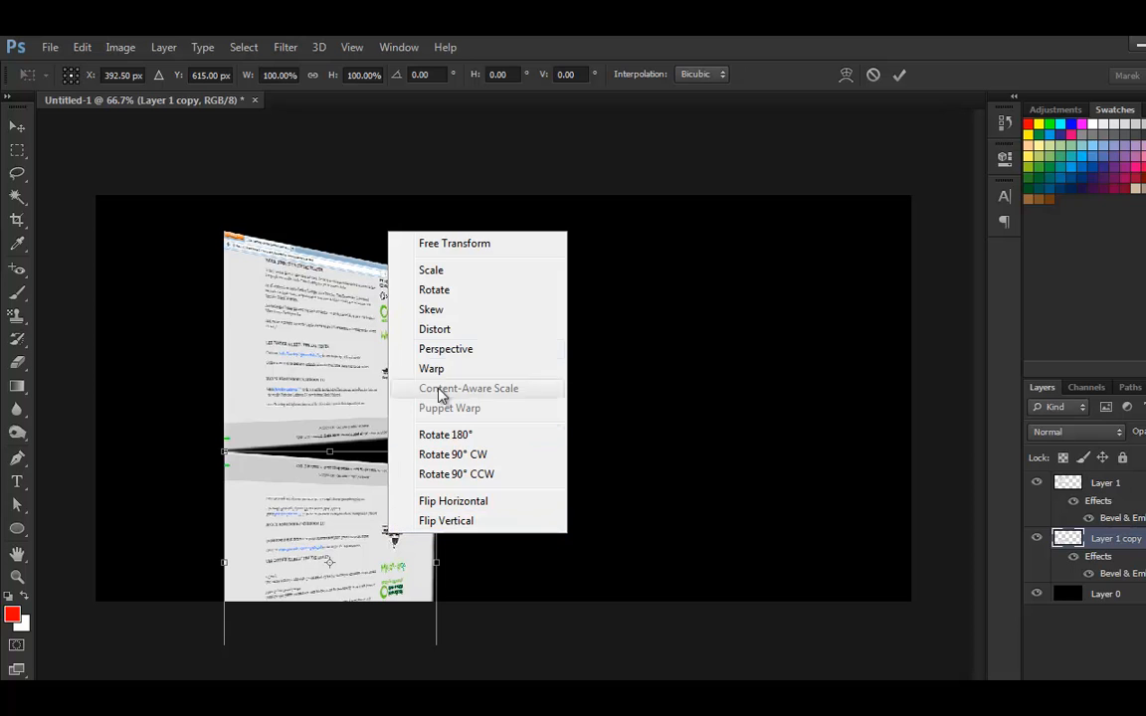
left_click(438, 309)
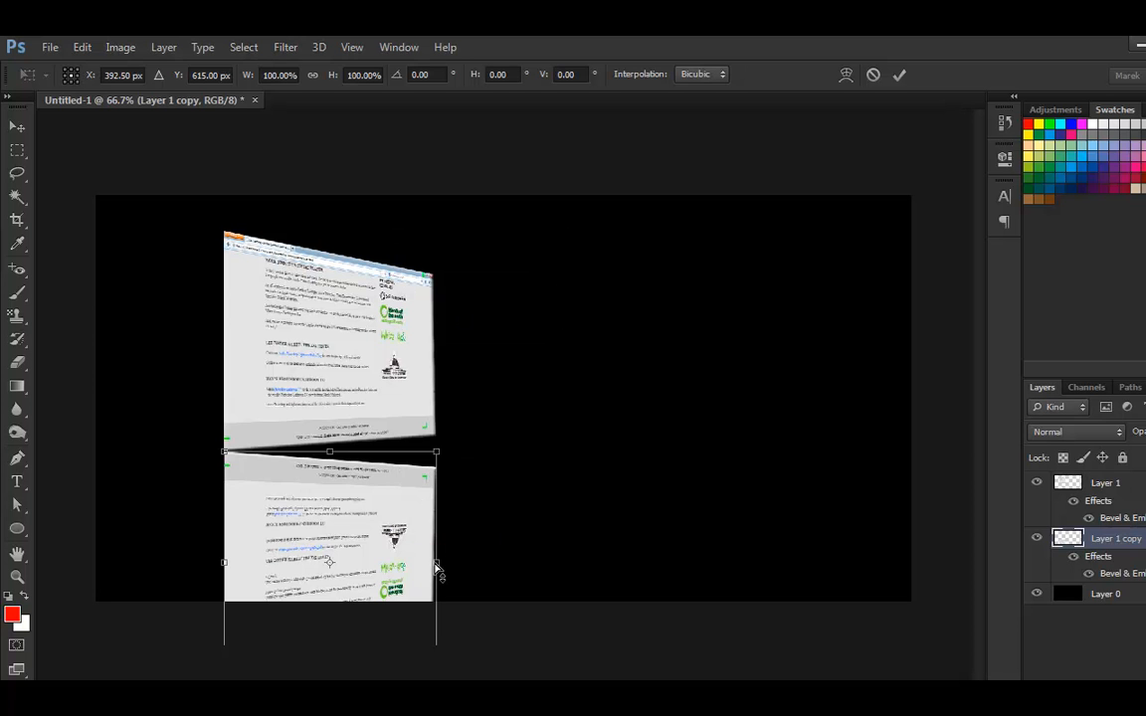
left_click_drag(438, 567, 438, 533)
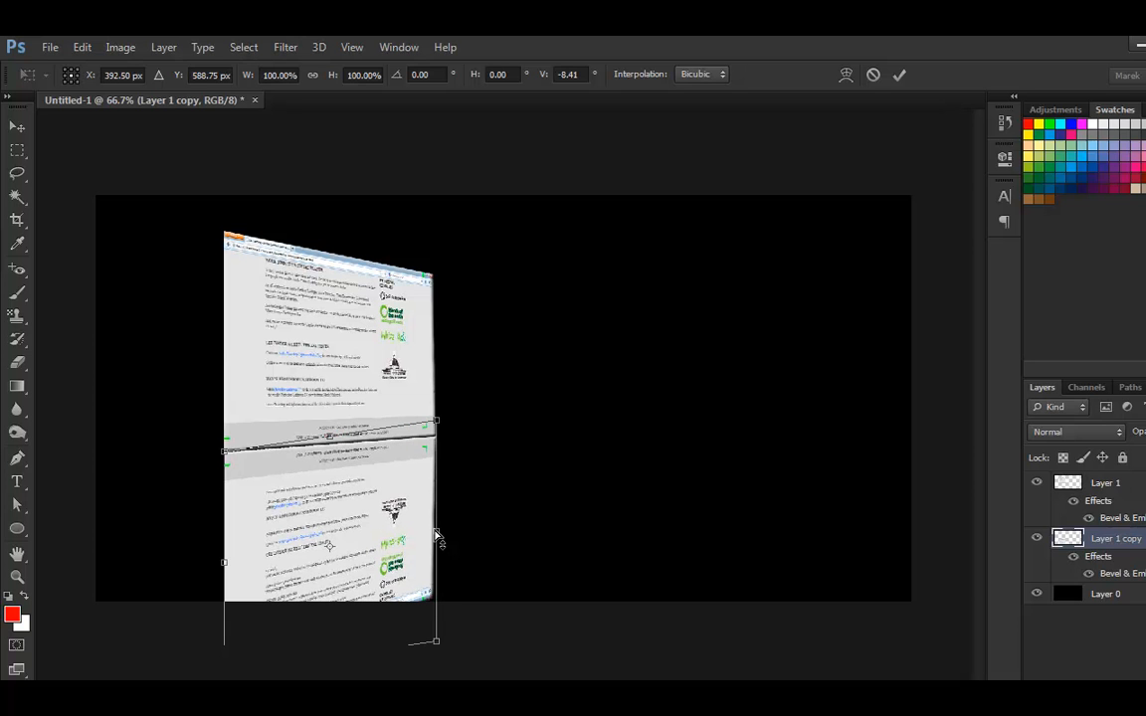
key("Return")
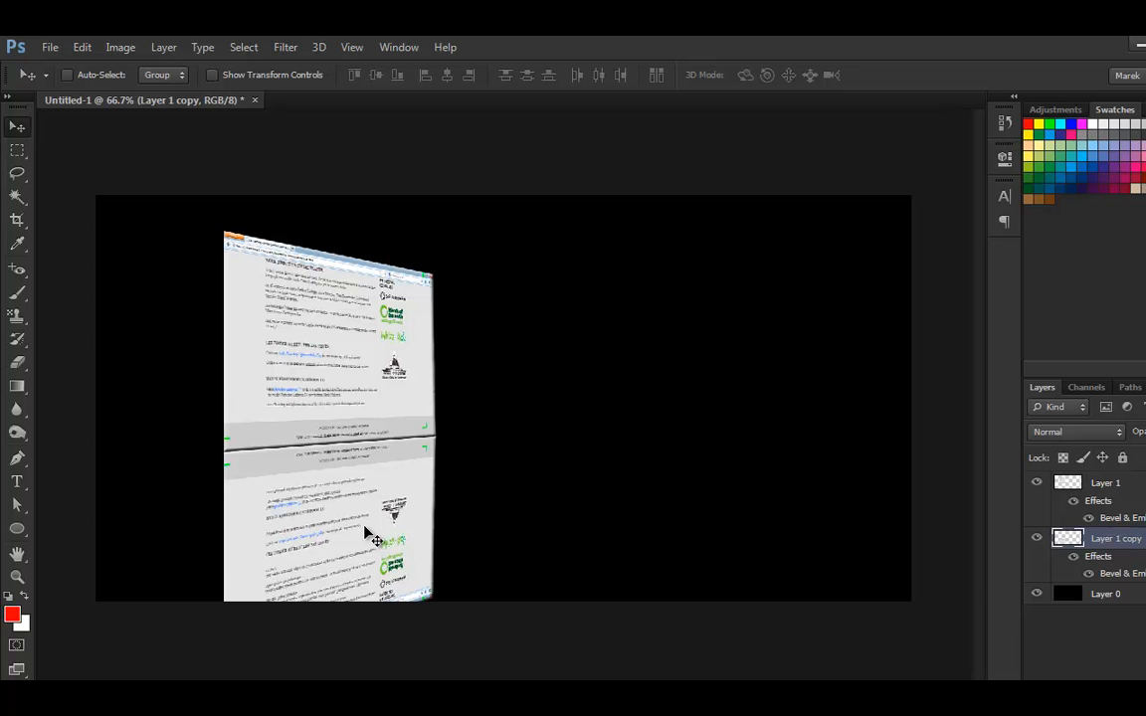
Distort the flipped copy by moving its lower-left corner inward and up and its lower-right corner outward and up, and apply it
key("ctrl+t")
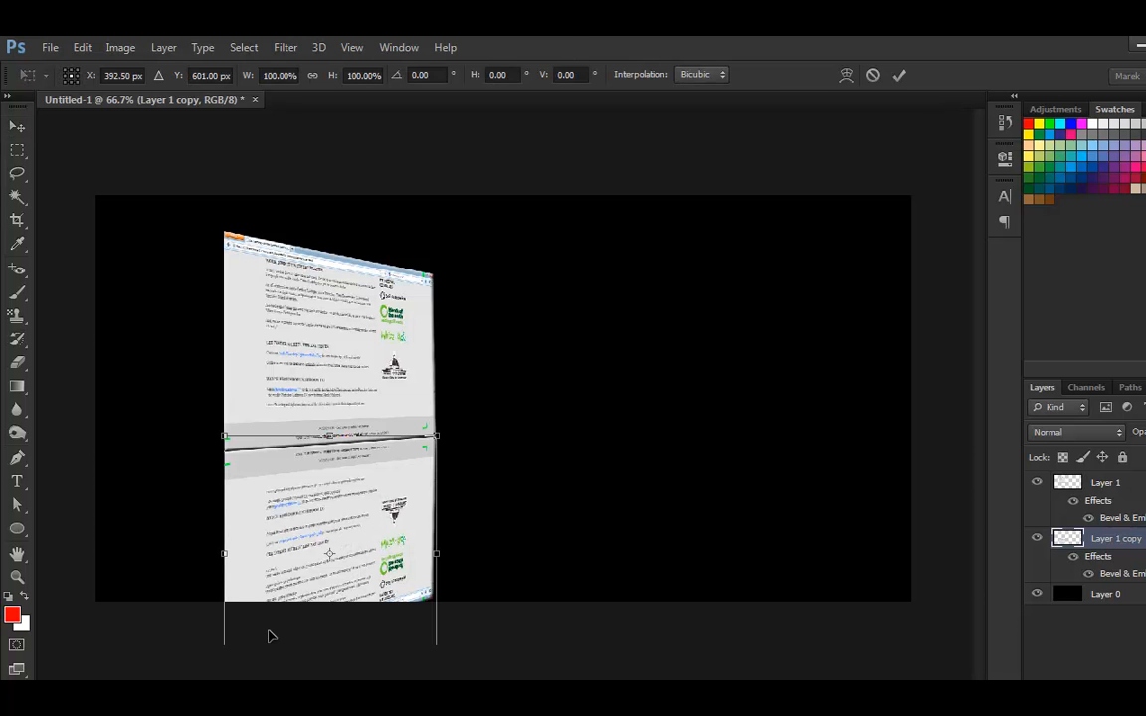
key("ctrl+minus")
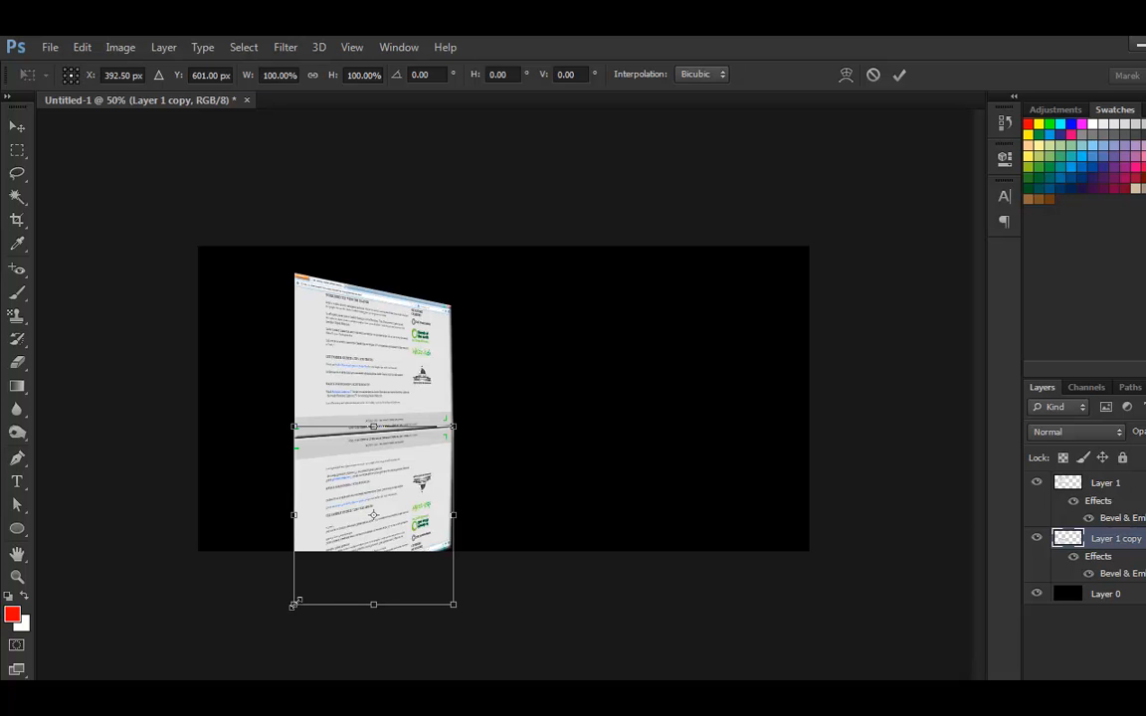
left_click_drag(297, 606, 327, 595)
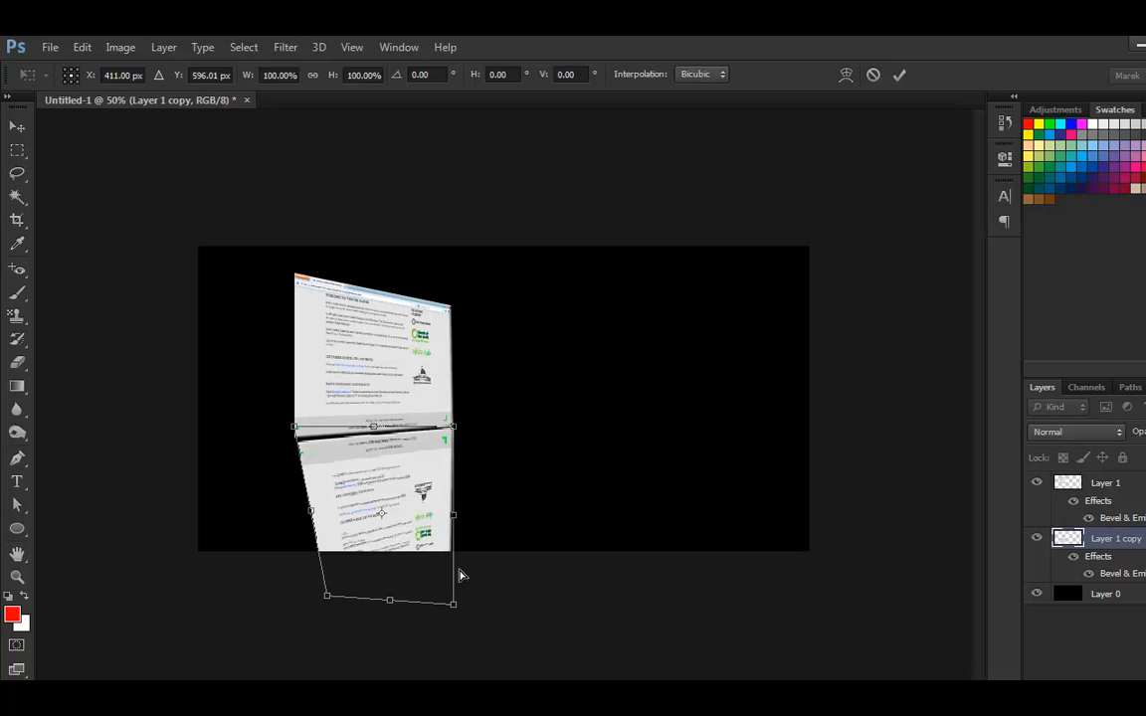
left_click_drag(452, 608, 469, 592)
key("Return")
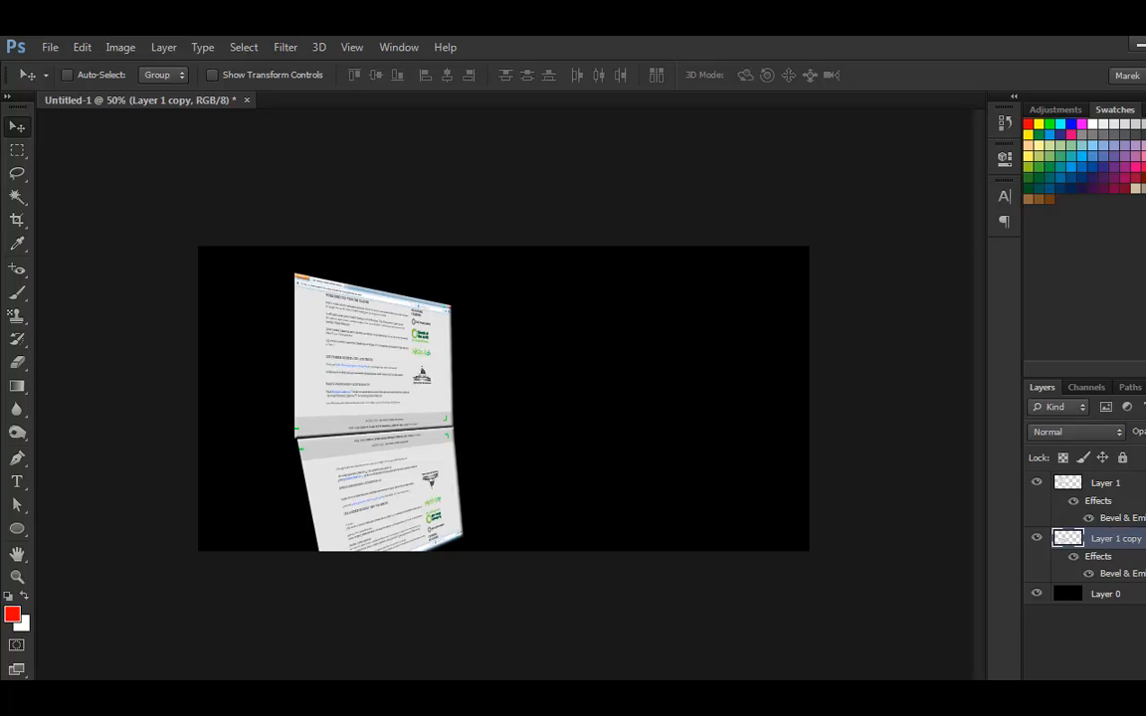
Add a layer mask to the flipped copy and set up a linear black-to-white gradient for it
left_click(1098, 691)
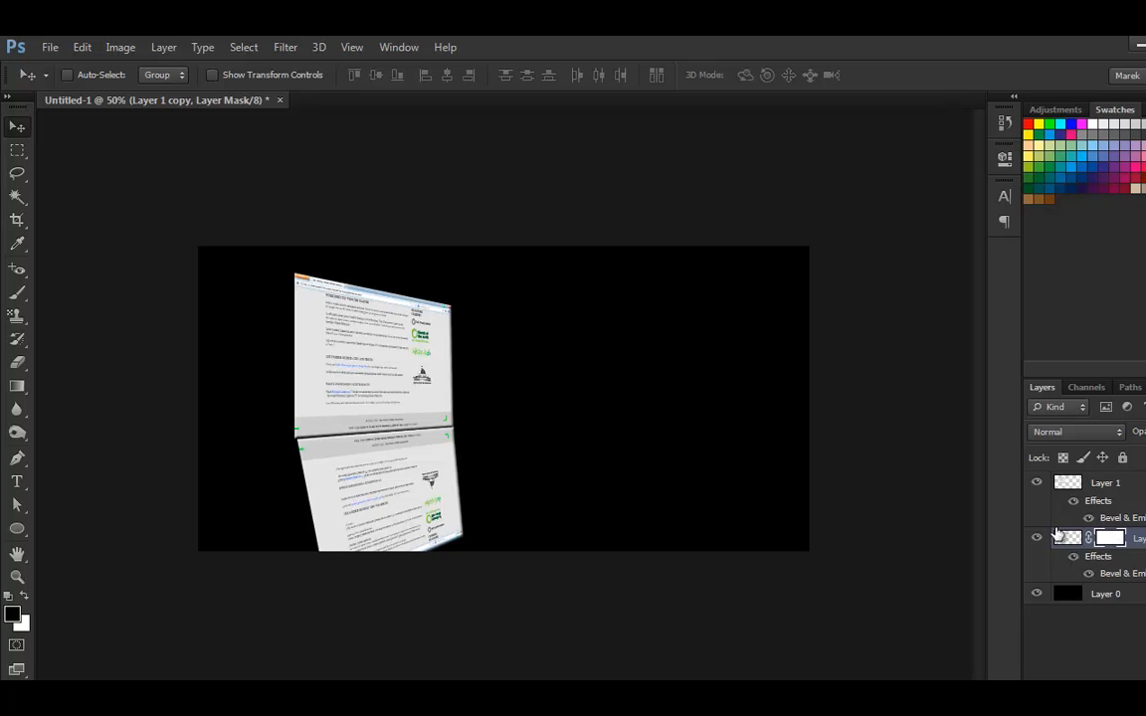
left_click(17, 386)
left_click(102, 385)
left_click(127, 75)
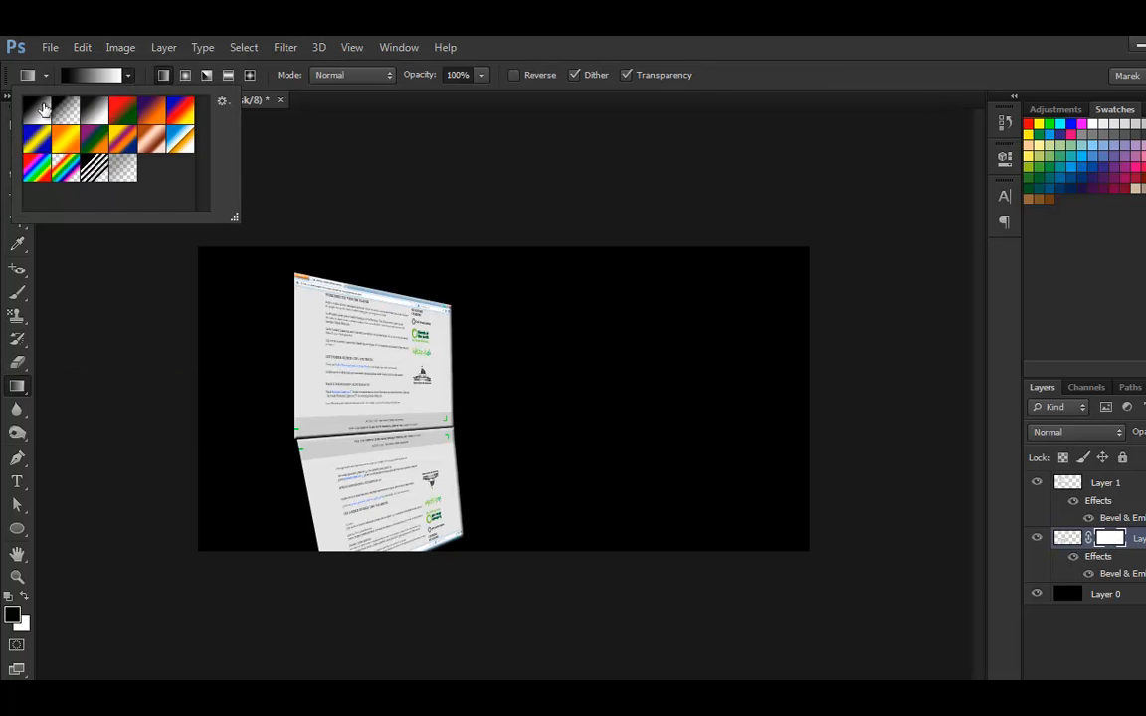
left_click(96, 112)
double_click(95, 115)
left_click(164, 76)
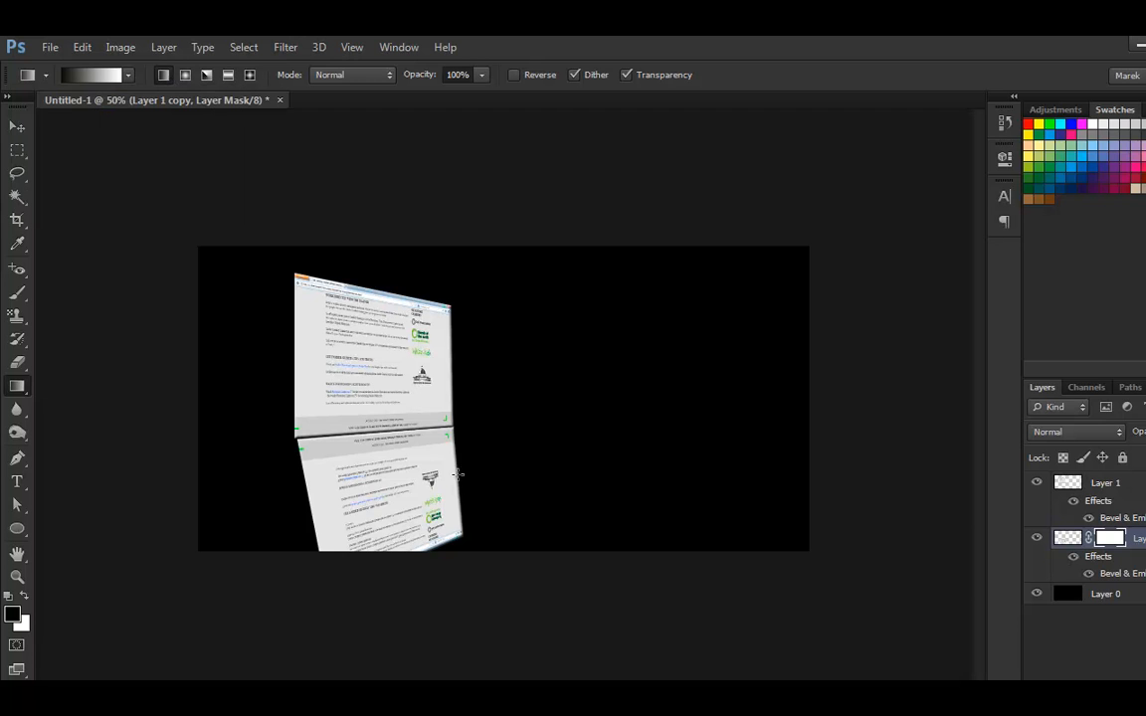
Fade the flipped copy out toward its bottom with upward gradients on its mask, and reselect the layer's image for moving
left_click_drag(406, 537, 384, 436)
left_click_drag(393, 534, 371, 433)
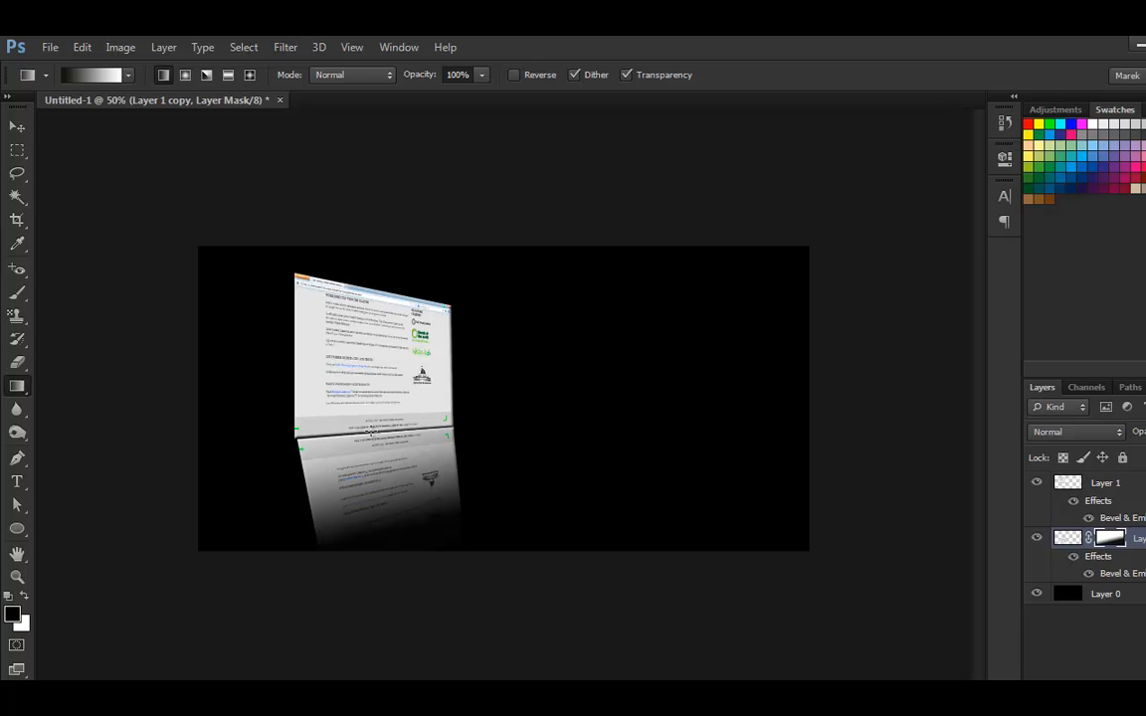
left_click_drag(394, 505, 356, 356)
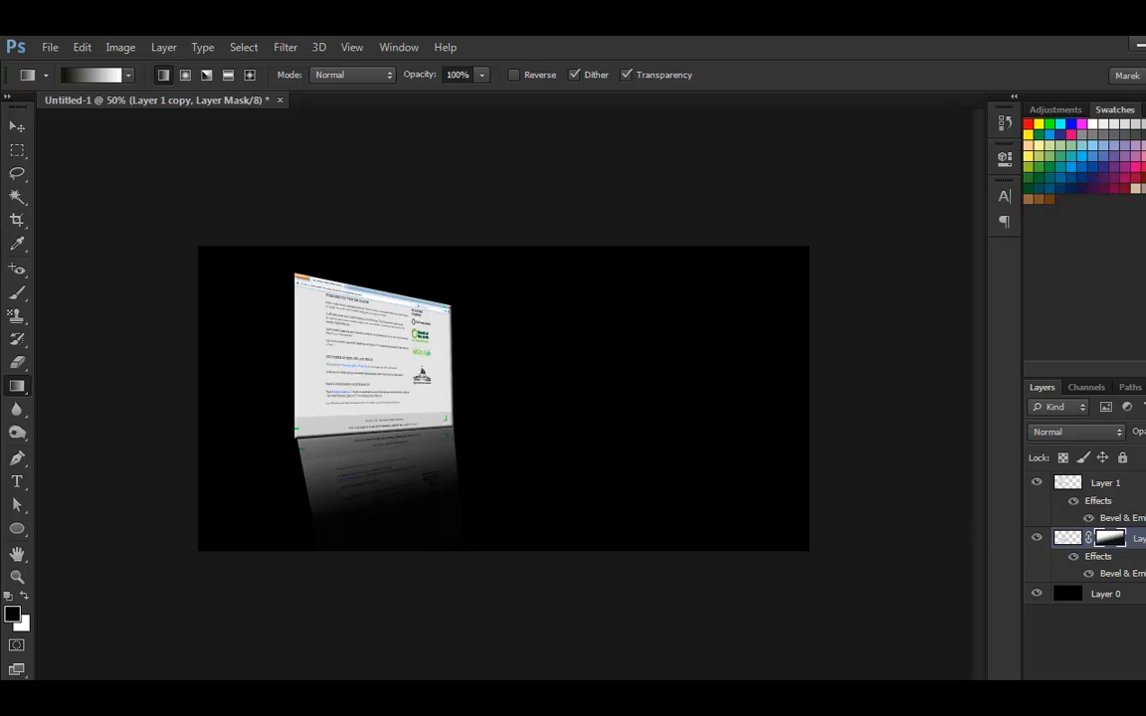
left_click(1067, 537)
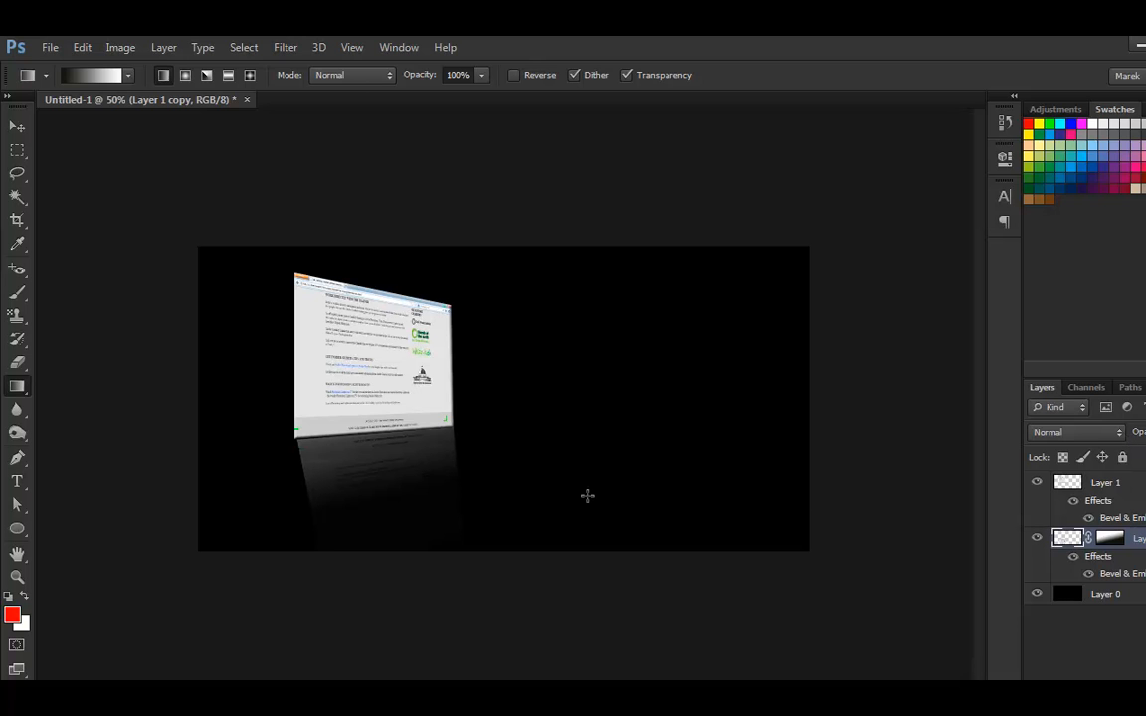
key("v")
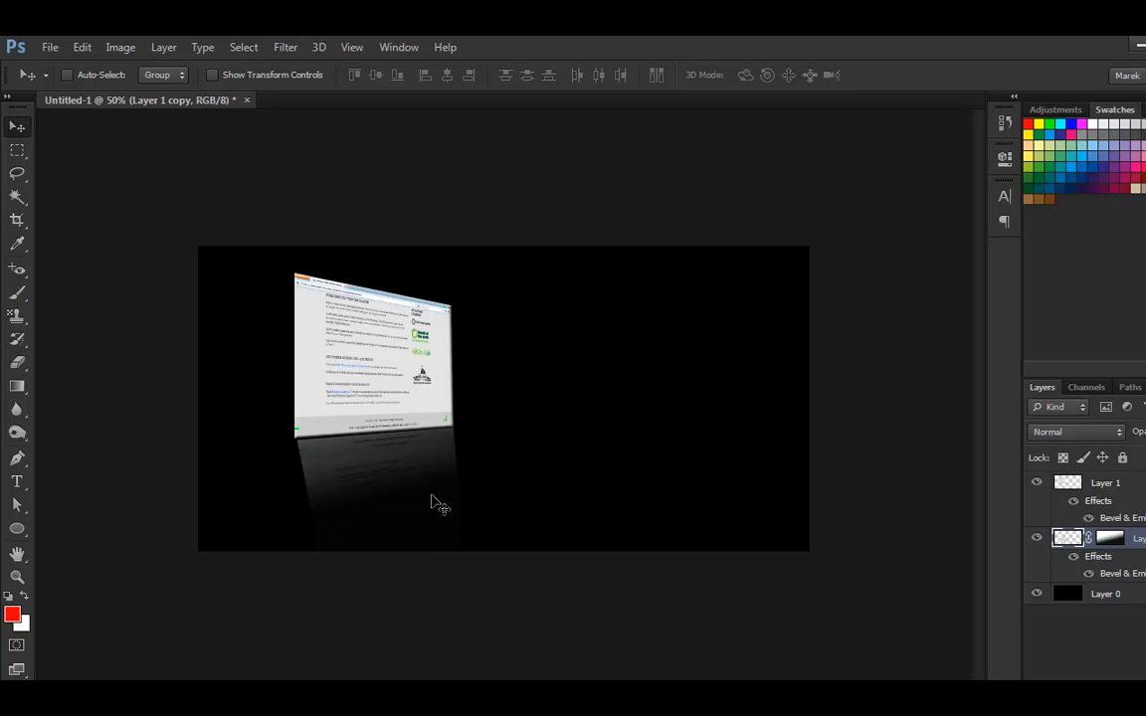